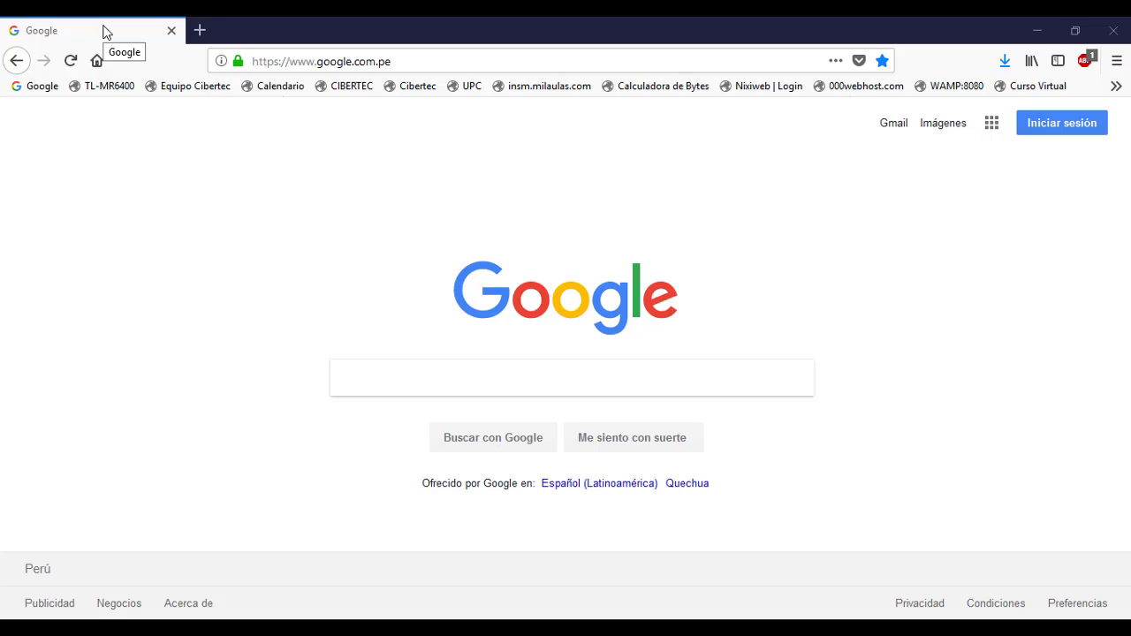
# Load alfredobonifaz.sieweb.com.pe in Firefox's address bar.
pyautogui.click(427, 61)
pyautogui.write('añfre')
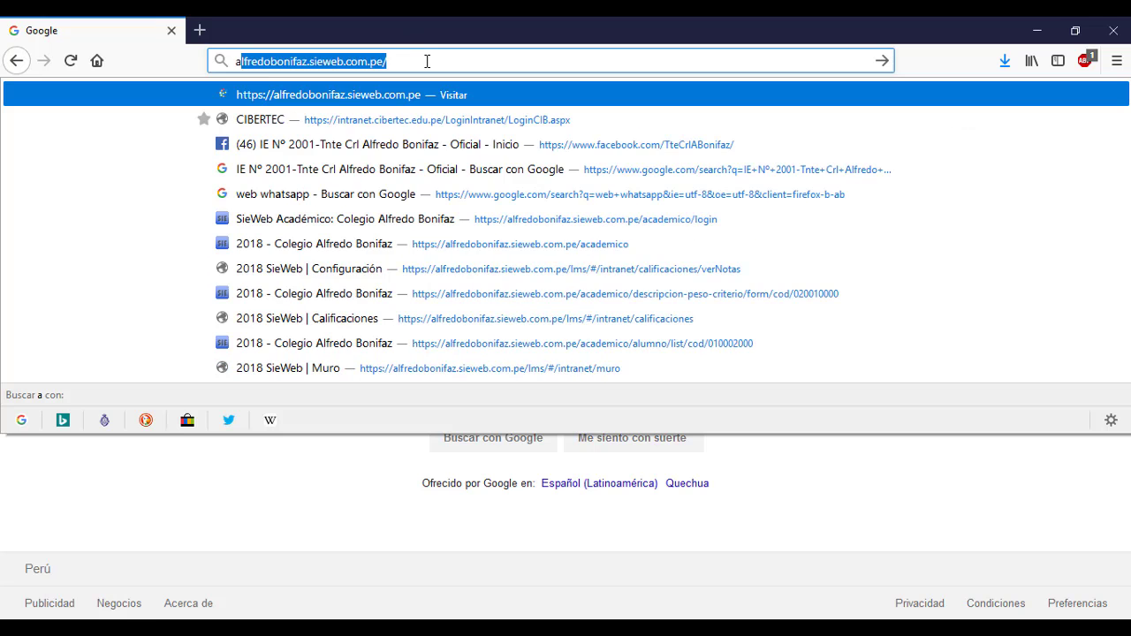
pyautogui.press('BackSpace')
pyautogui.press('BackSpace')
pyautogui.press('BackSpace')
pyautogui.press('BackSpace')
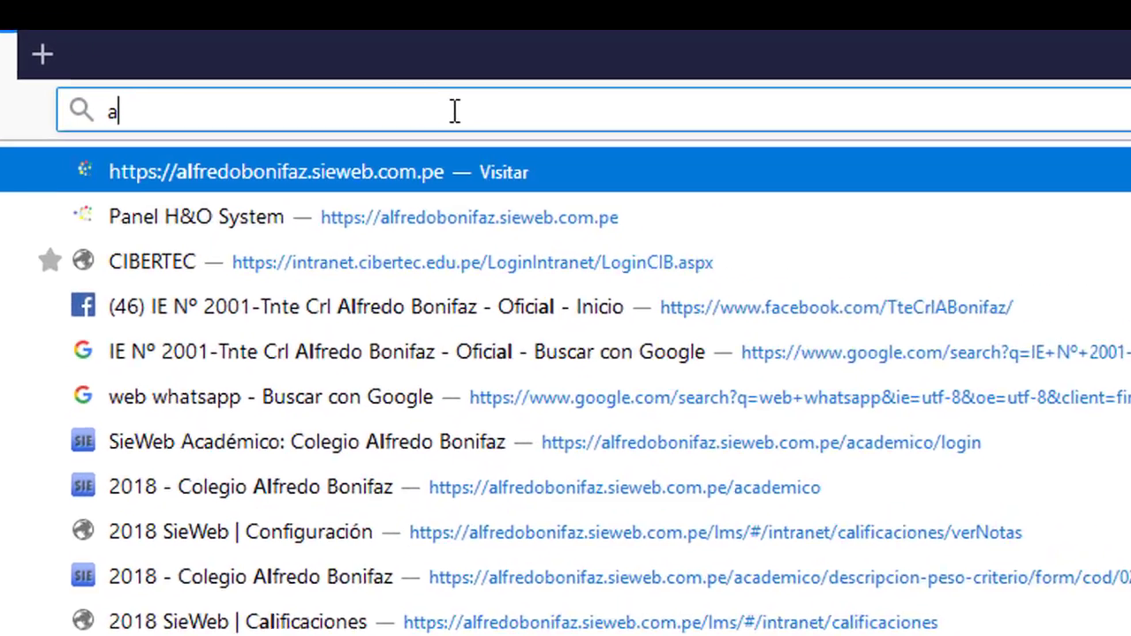
pyautogui.write('lfredobonifaz.sieweb.com.pe/')
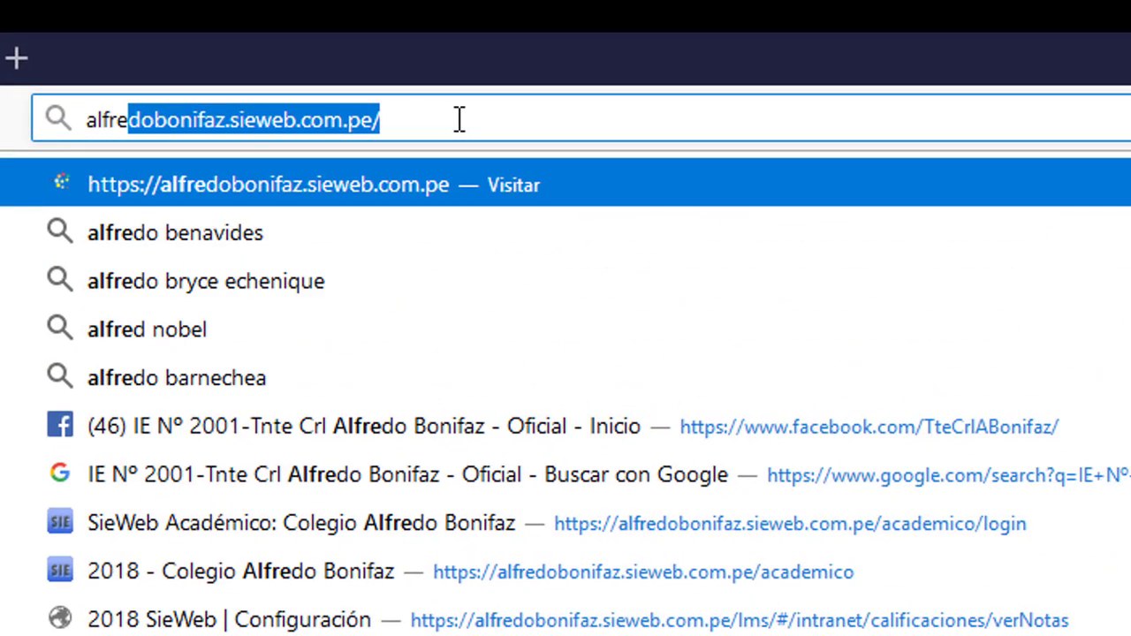
pyautogui.press('Return')
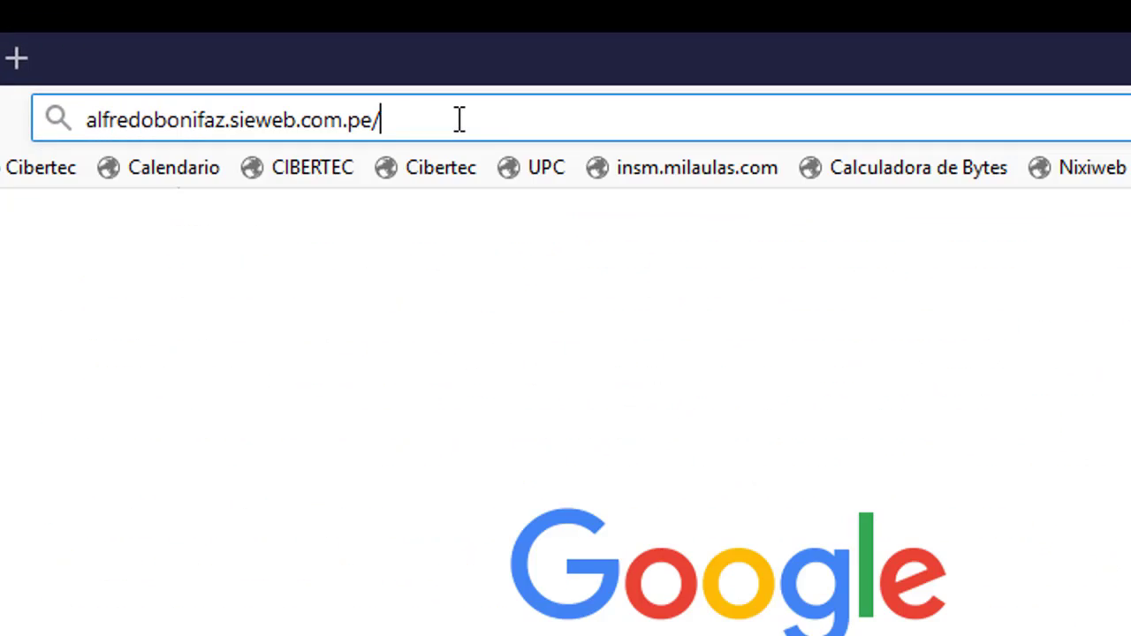
pyautogui.press('BackSpace')
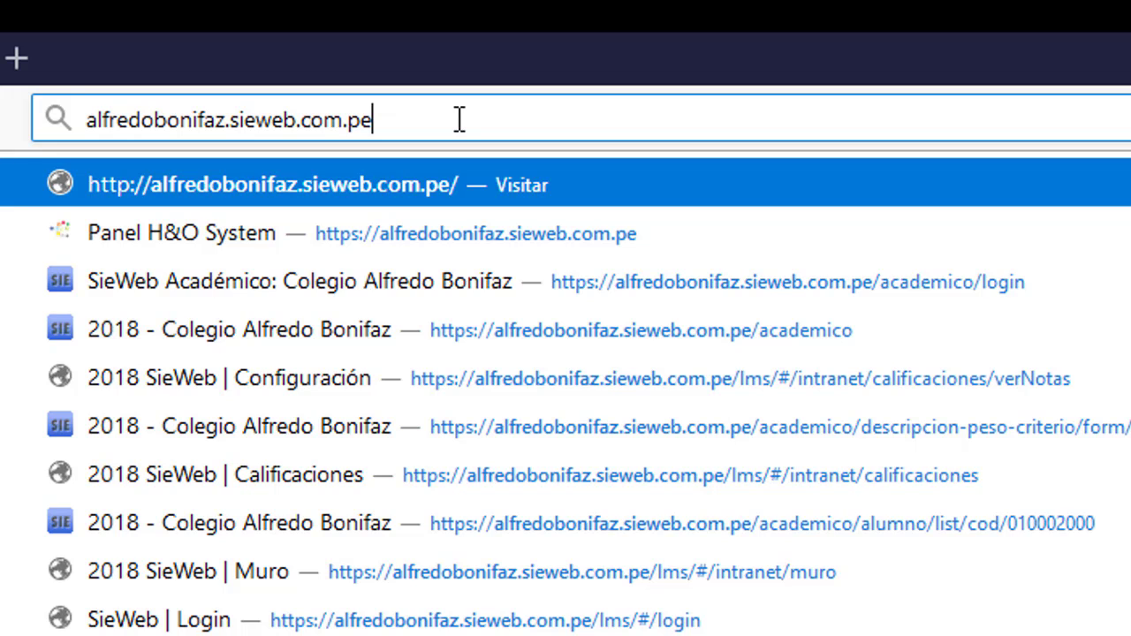
pyautogui.press('Return')
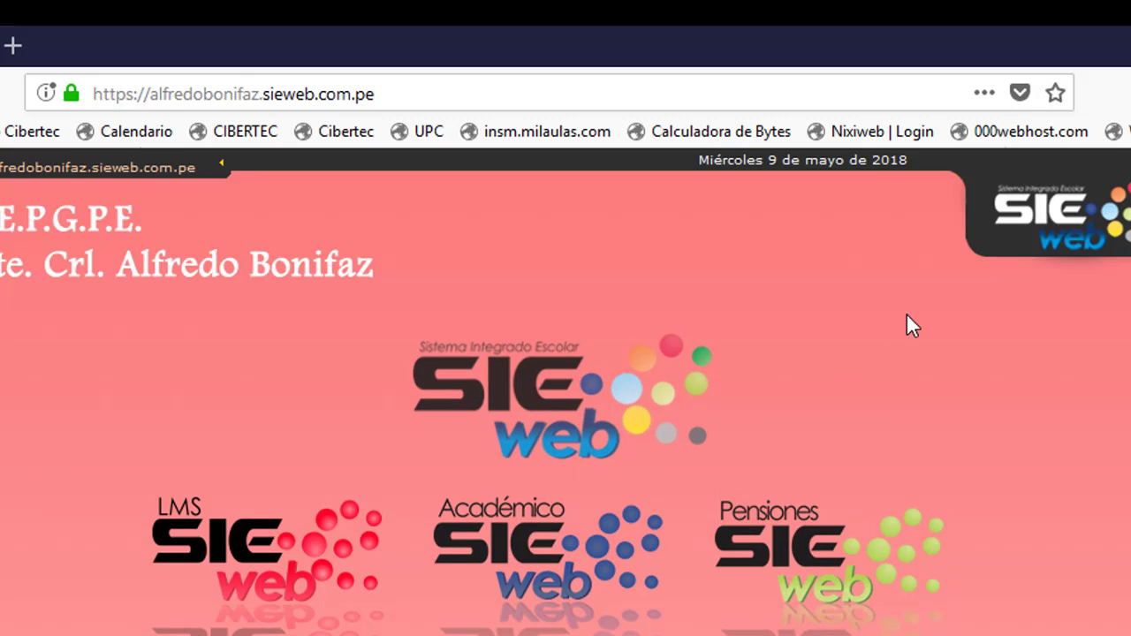
# Log in to Académico with the teacher's username and let Firefox save the login.
pyautogui.click(562, 550)
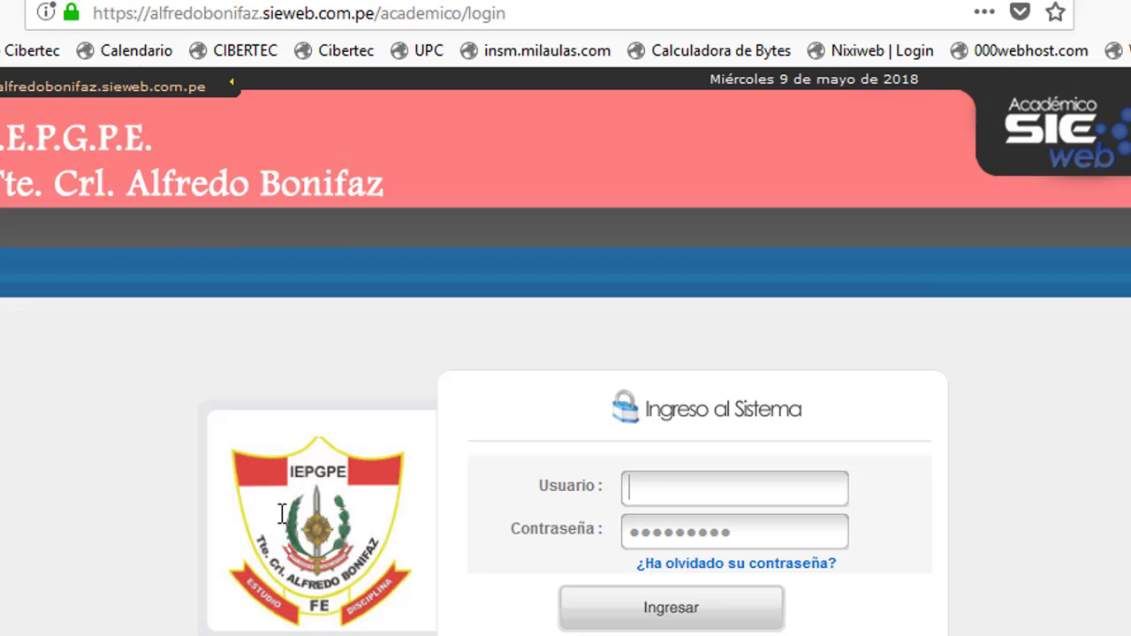
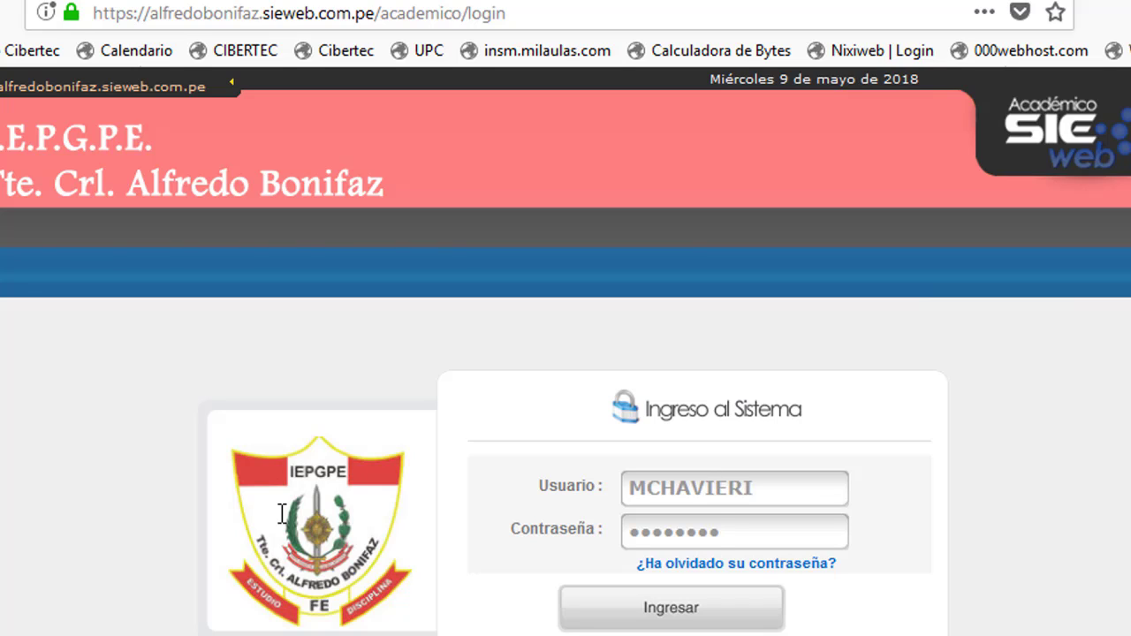
pyautogui.press('Tab')
pyautogui.press('Return')
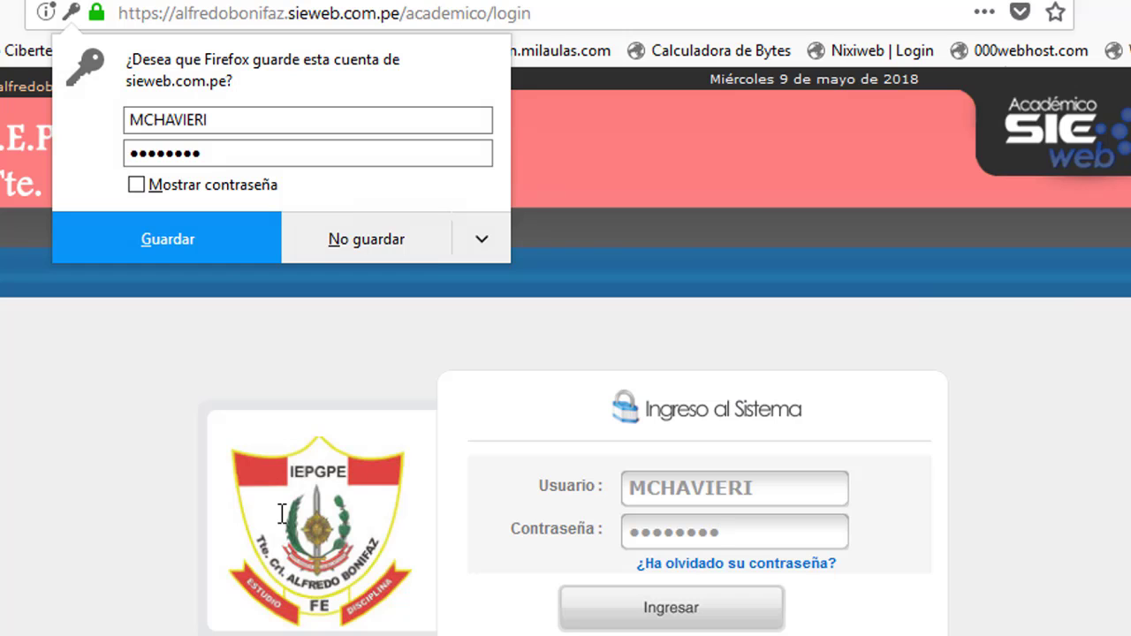
pyautogui.click(128, 256)
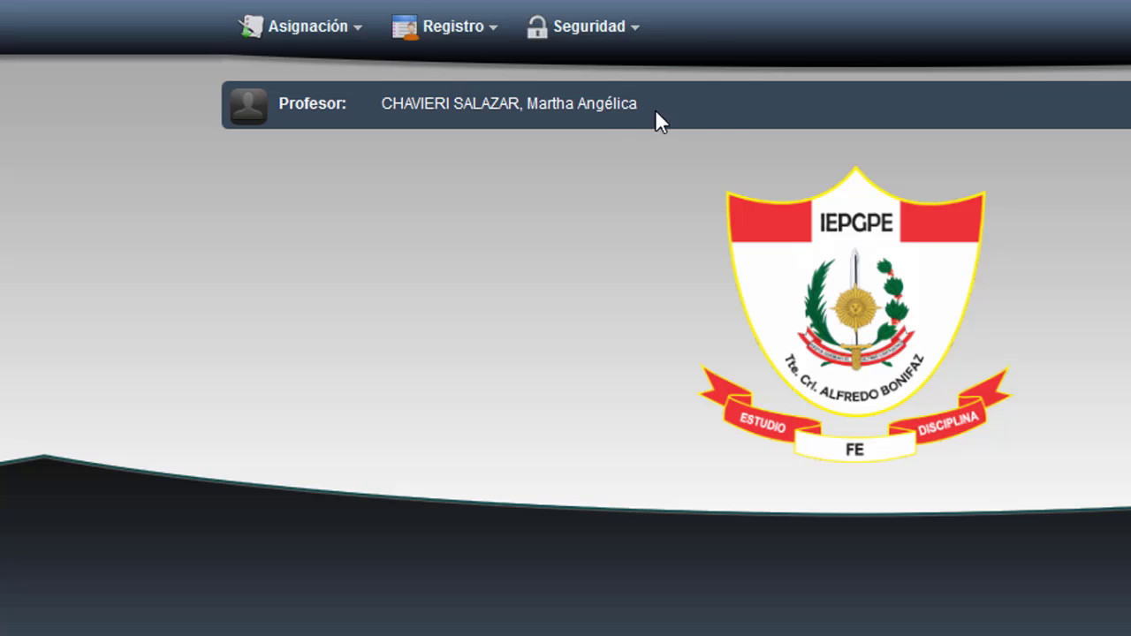
# Open Asignación > Descripción y Pesos de Competencias, filtered to Nivel Inicial and Grado 4 Años.
pyautogui.click(358, 35)
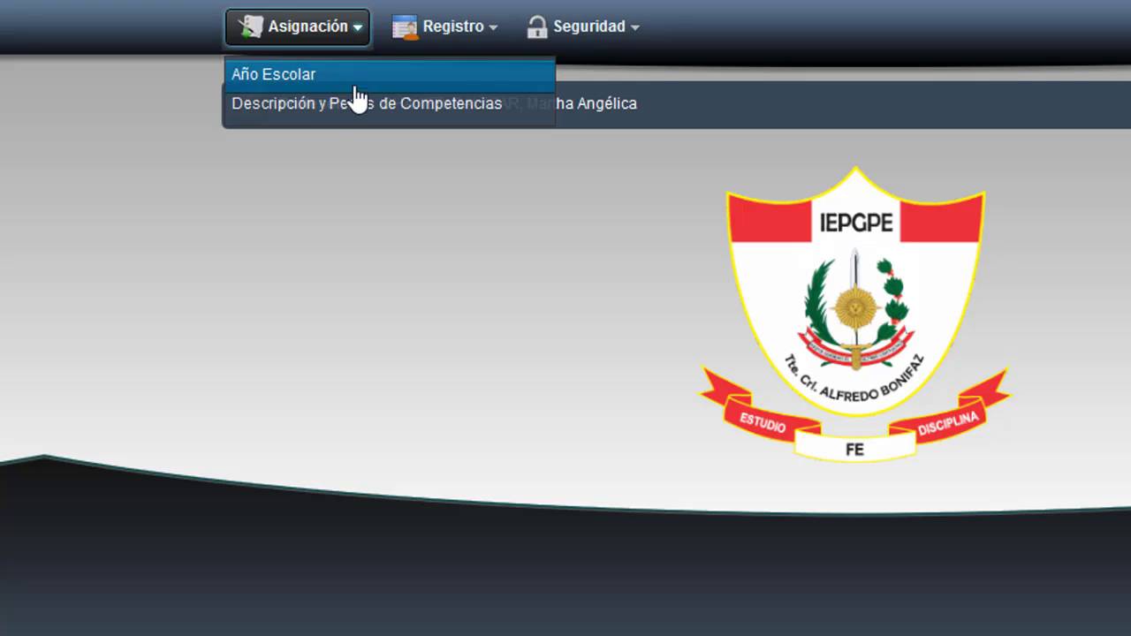
pyautogui.click(530, 114)
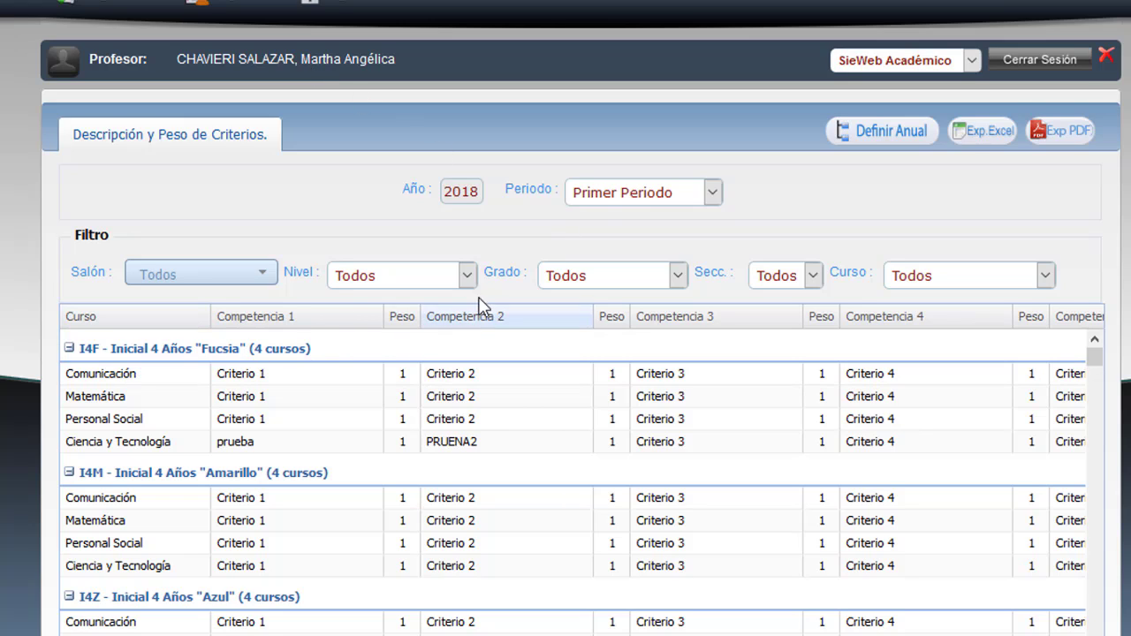
pyautogui.click(468, 277)
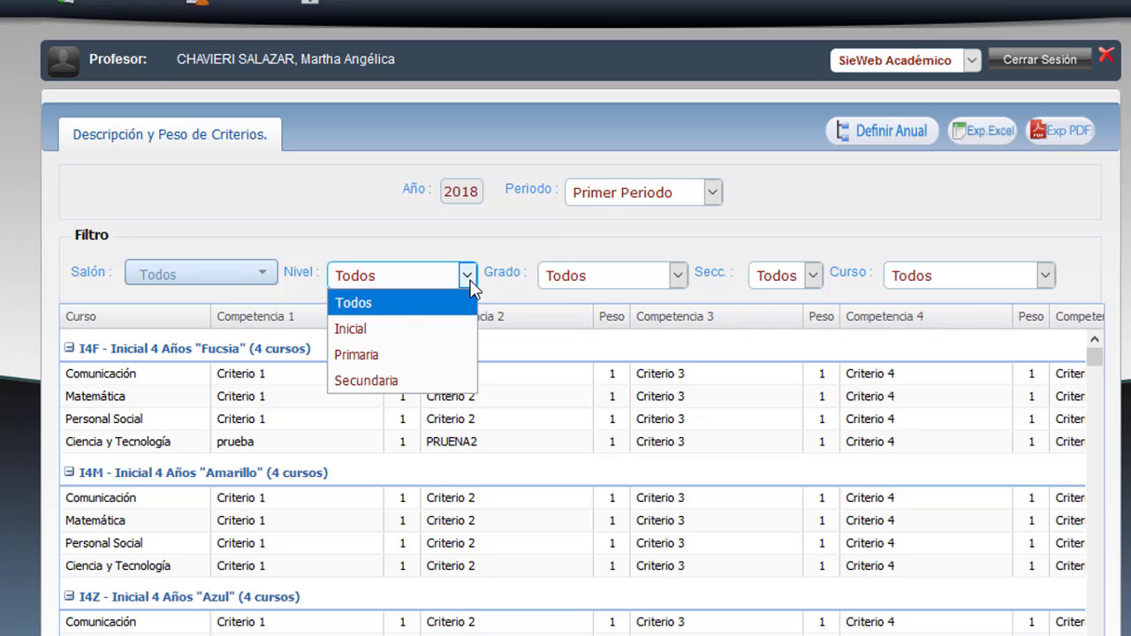
pyautogui.click(439, 341)
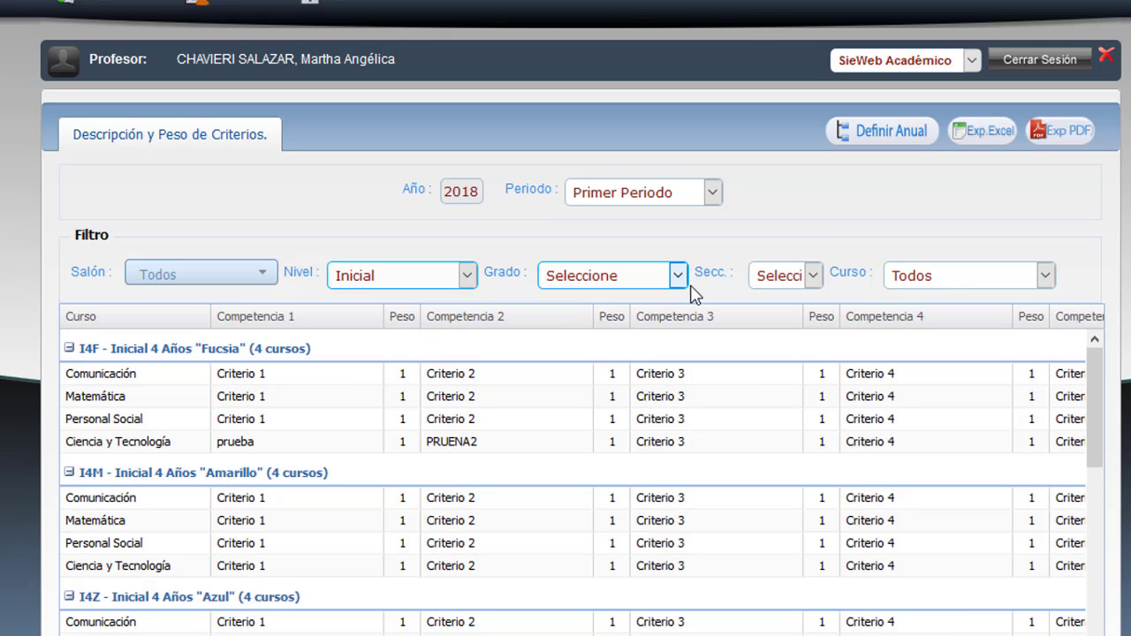
pyautogui.click(680, 277)
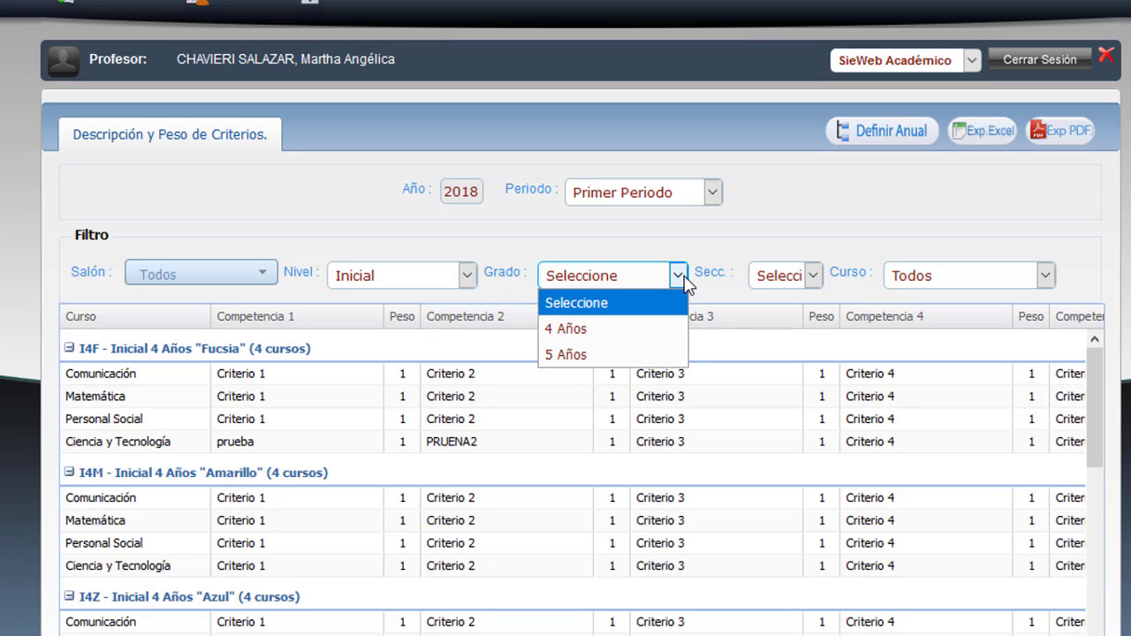
pyautogui.click(590, 339)
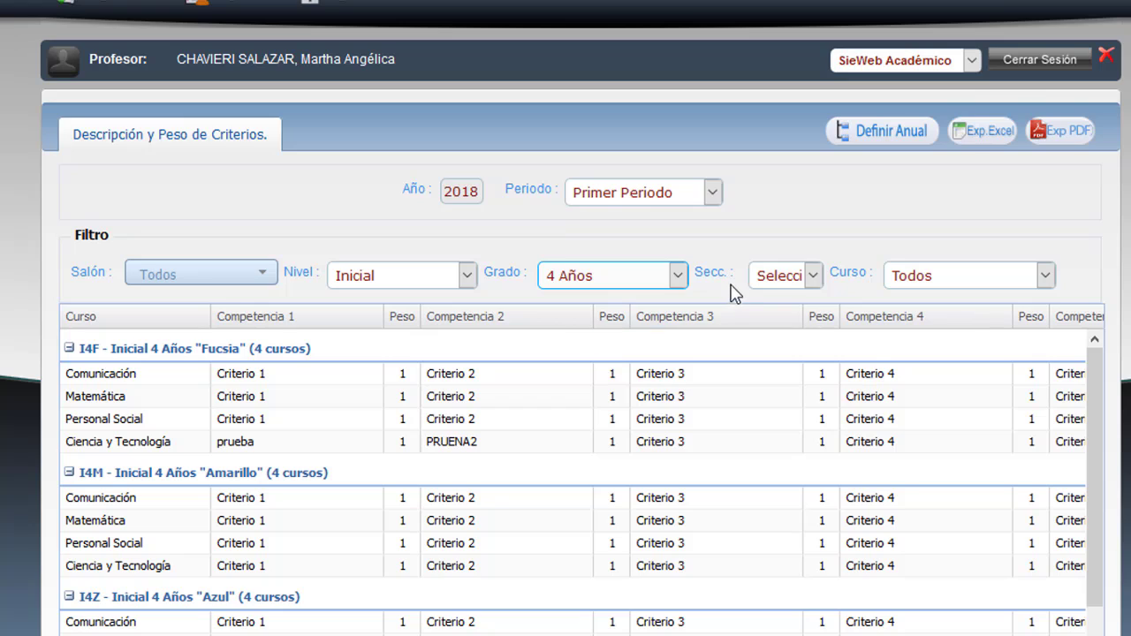
pyautogui.click(812, 279)
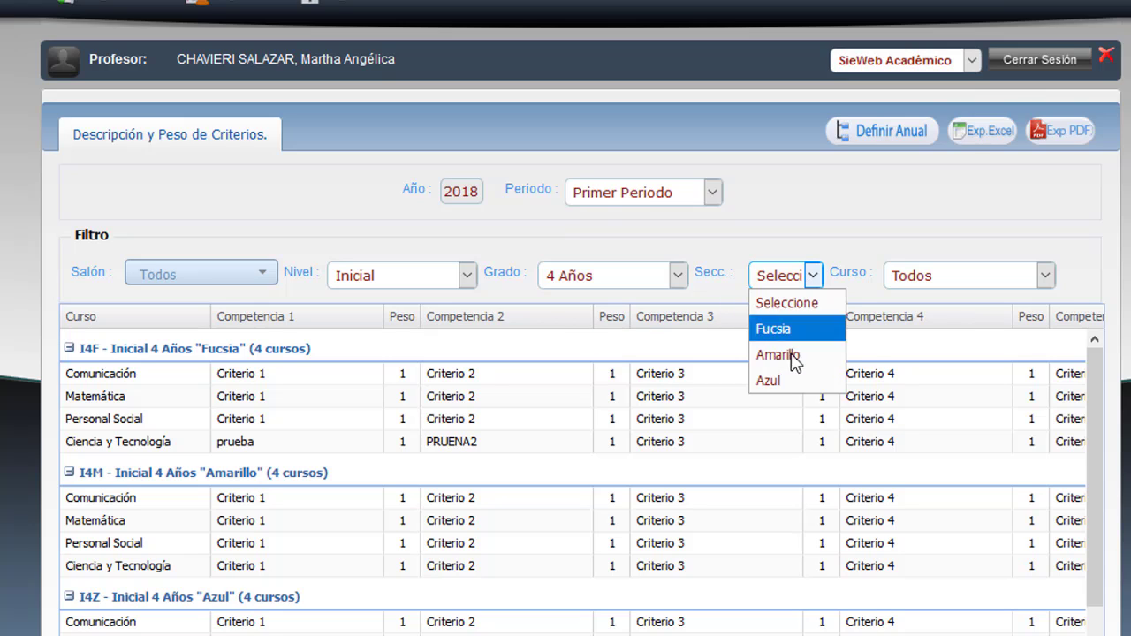
pyautogui.click(793, 242)
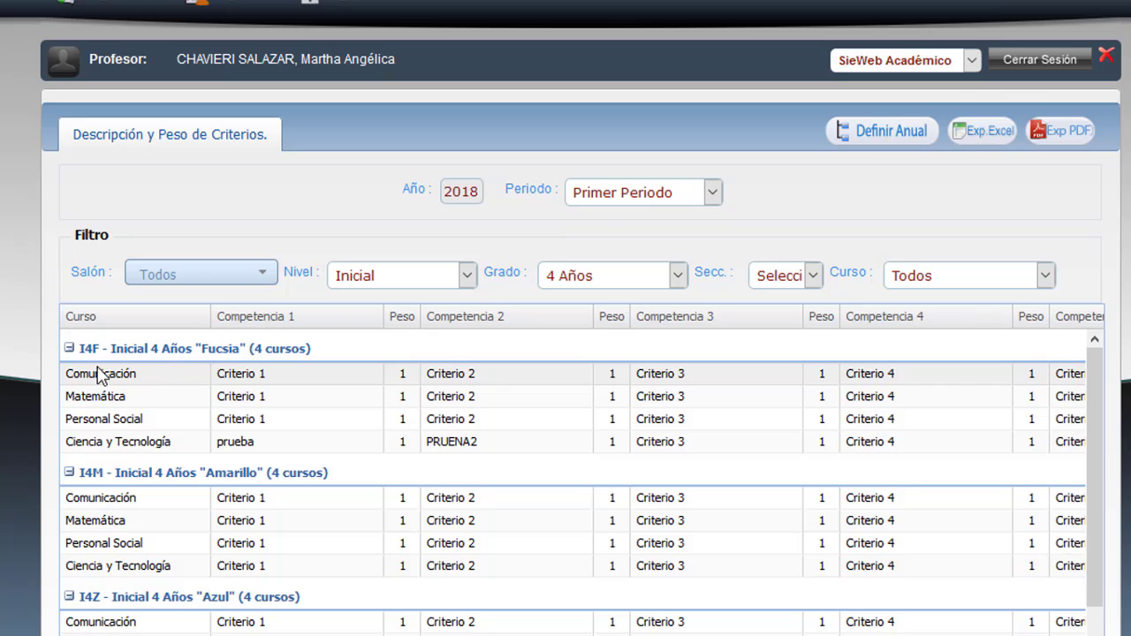
# Open the Comunicación criteria for I4F - Inicial 4 Años "Fucsia".
pyautogui.doubleClick(167, 383)
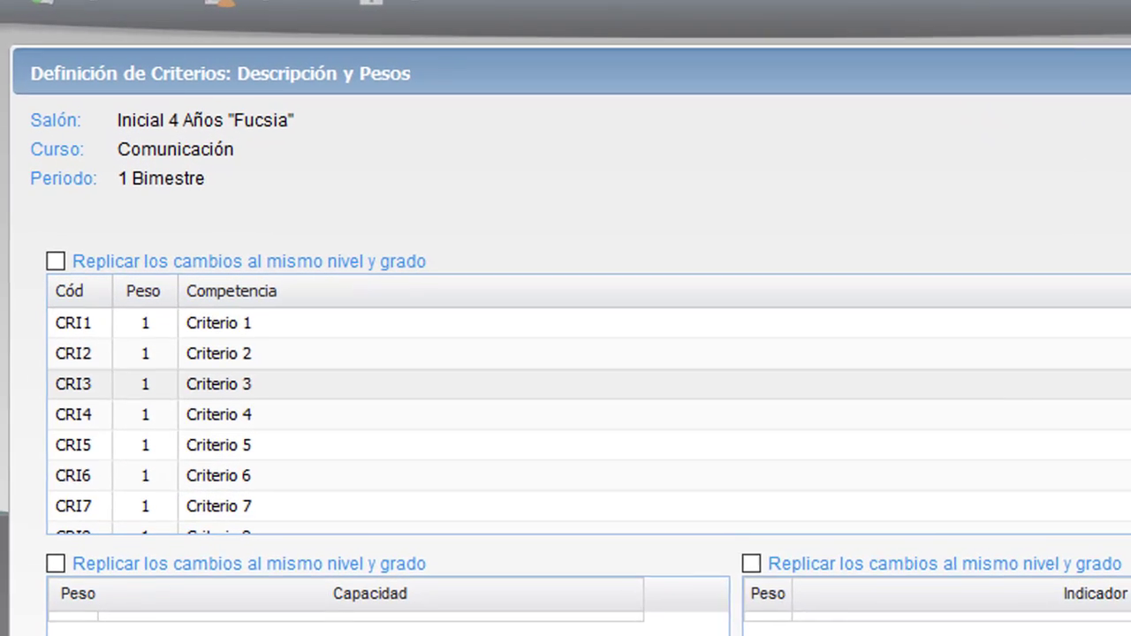
pyautogui.scroll(-2, 165, 375)
pyautogui.scroll(2, 164, 374)
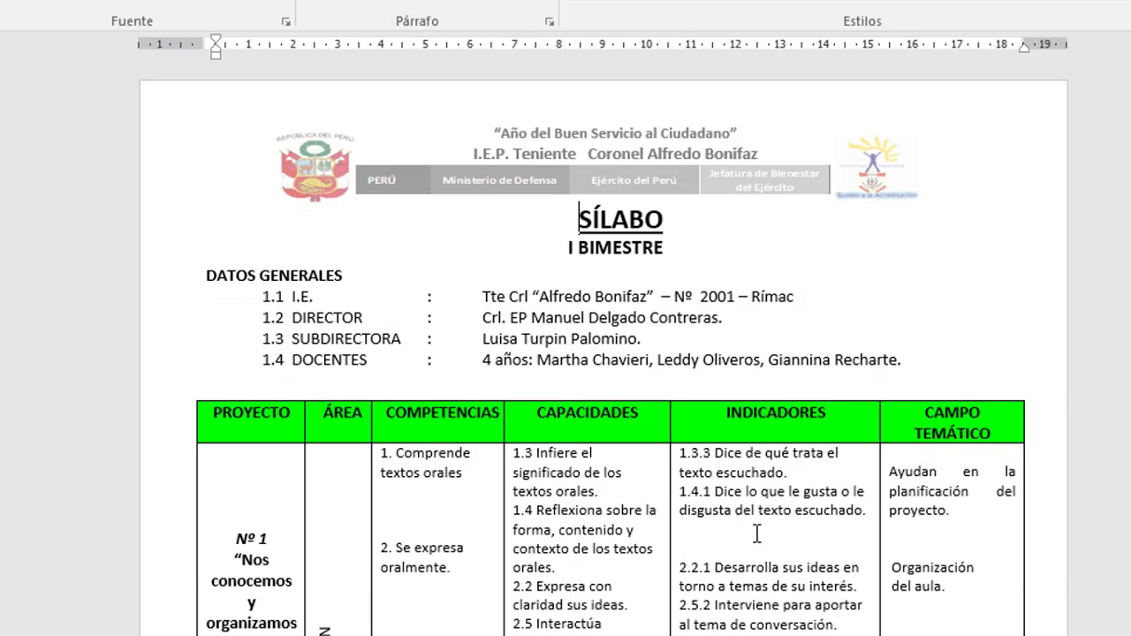
# Copy 'Comprende textos orales' from the Word syllabus table and return to Firefox.
pyautogui.scroll(-2, 667, 461)
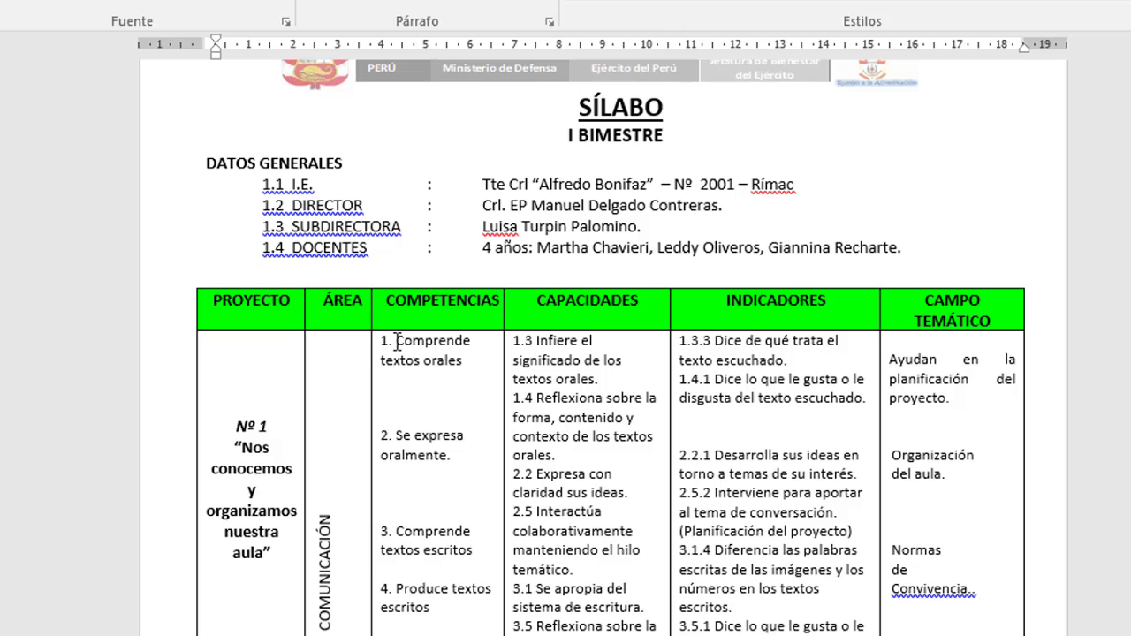
pyautogui.moveTo(397, 340); pyautogui.dragTo(462, 360)
pyautogui.hotkey('ctrl', 'c')
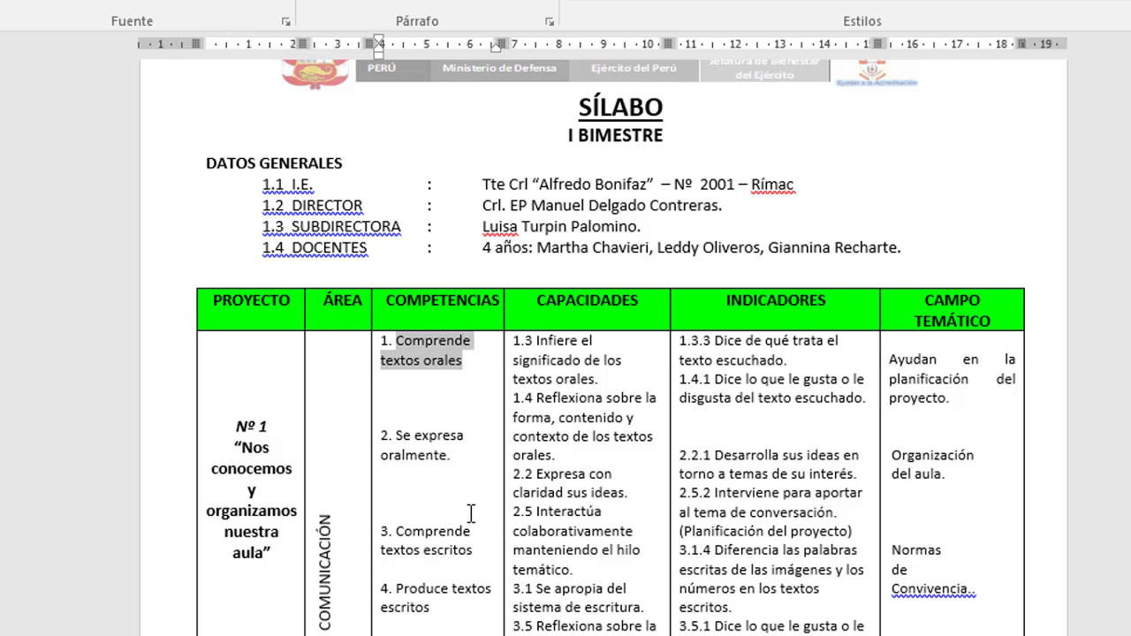
pyautogui.hotkey('alt', 'Tab')
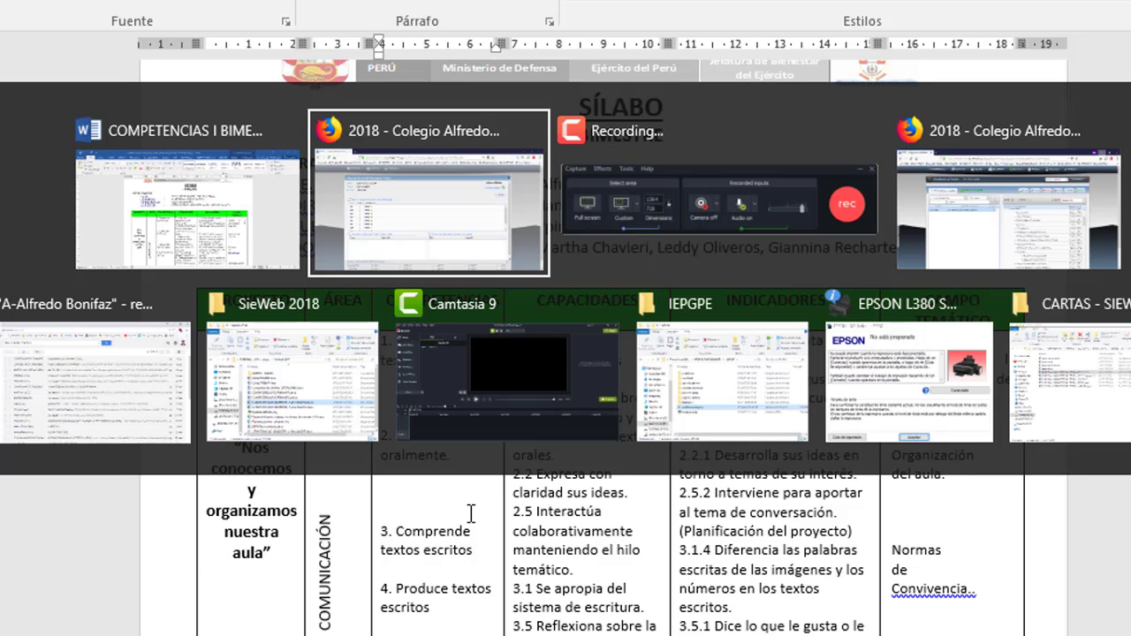
pyautogui.press('Escape')
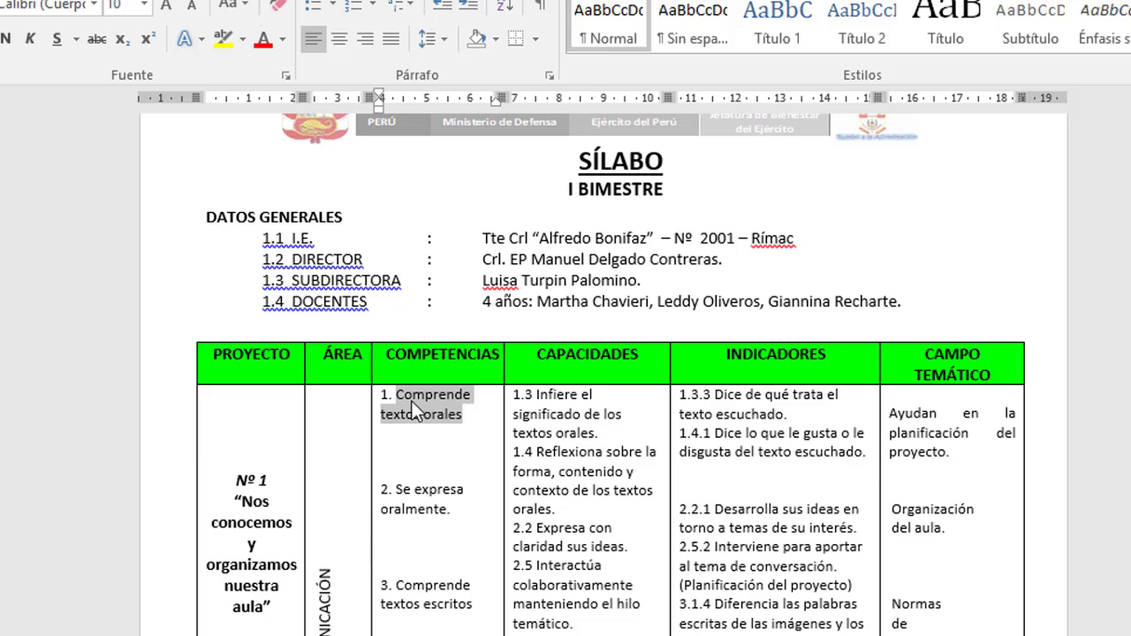
pyautogui.rightClick(460, 417)
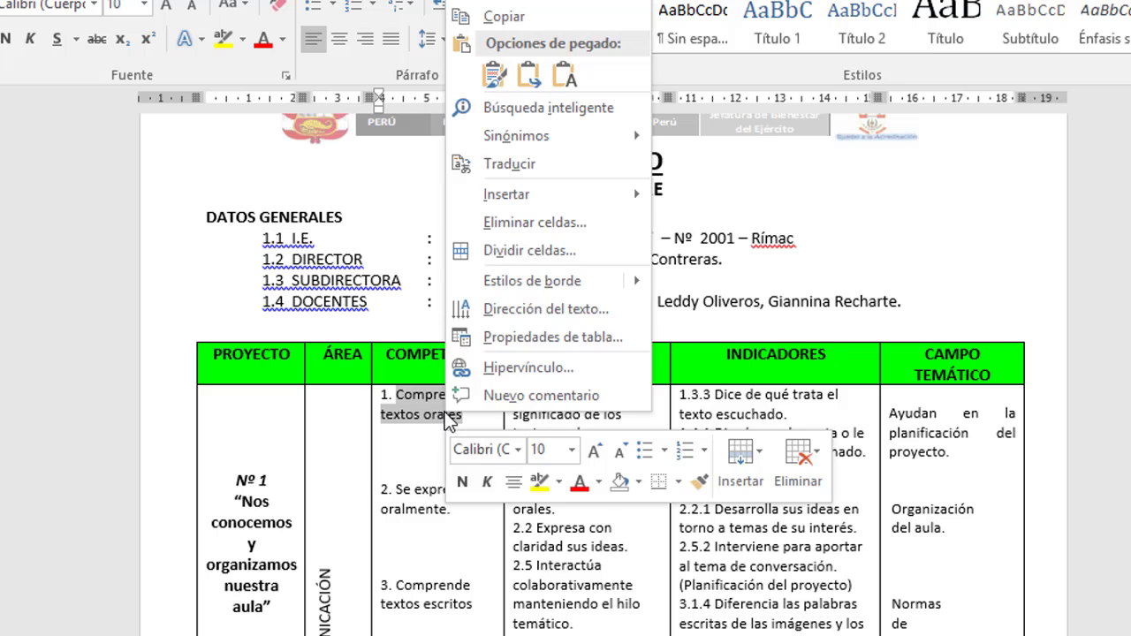
pyautogui.click(538, 23)
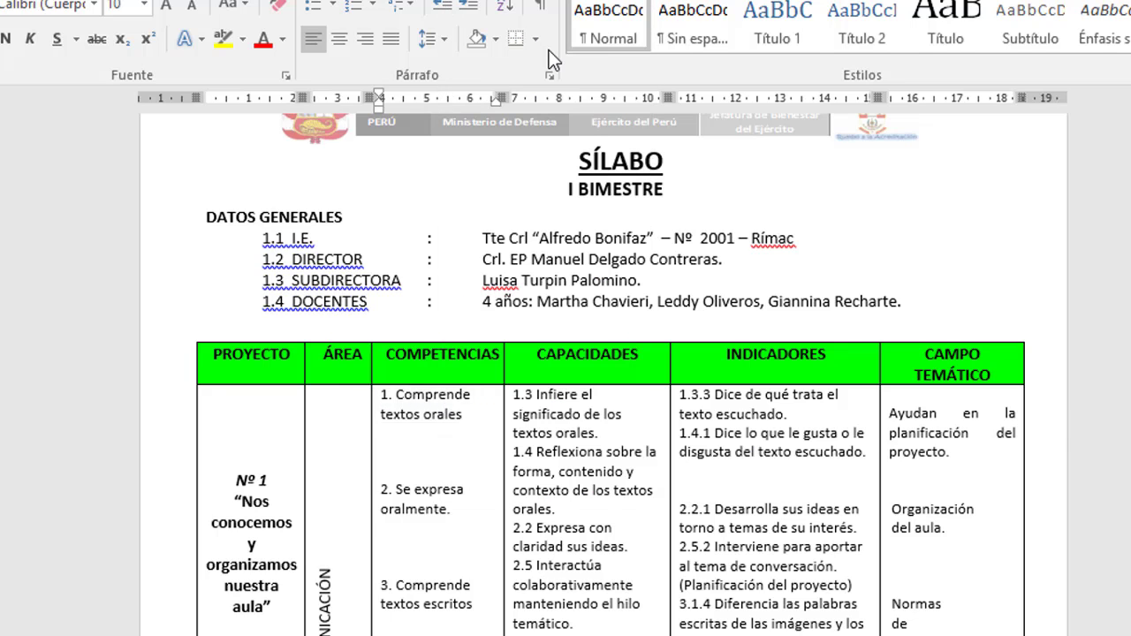
pyautogui.hotkey('alt', 'Tab')
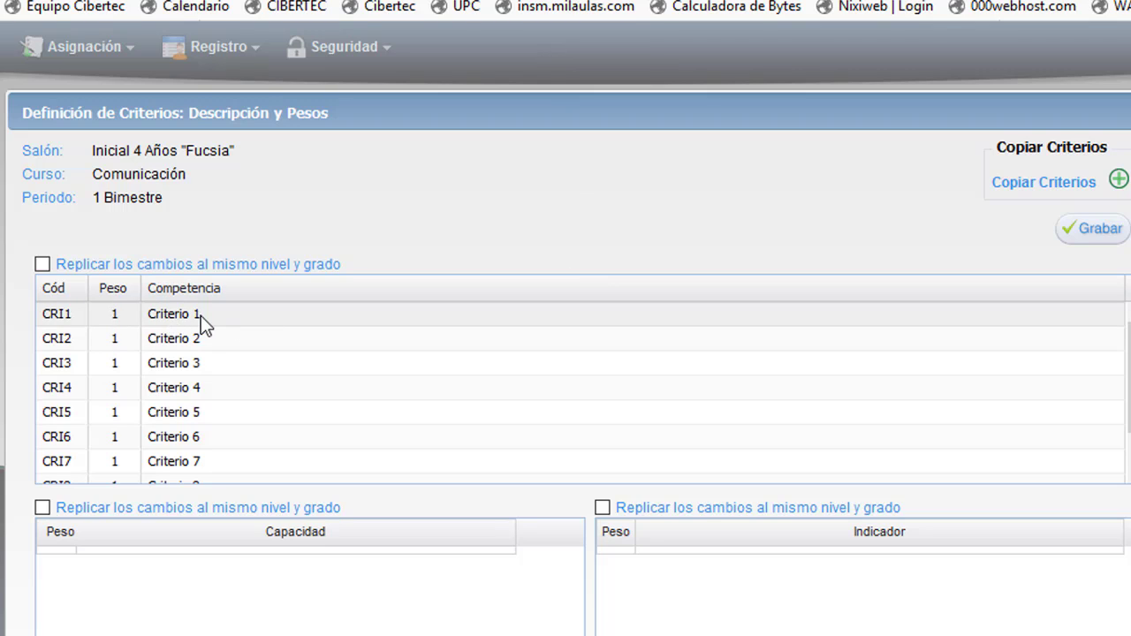
# Paste 'Comprende textos orales' as the Criterio 1 description.
pyautogui.doubleClick(180, 316)
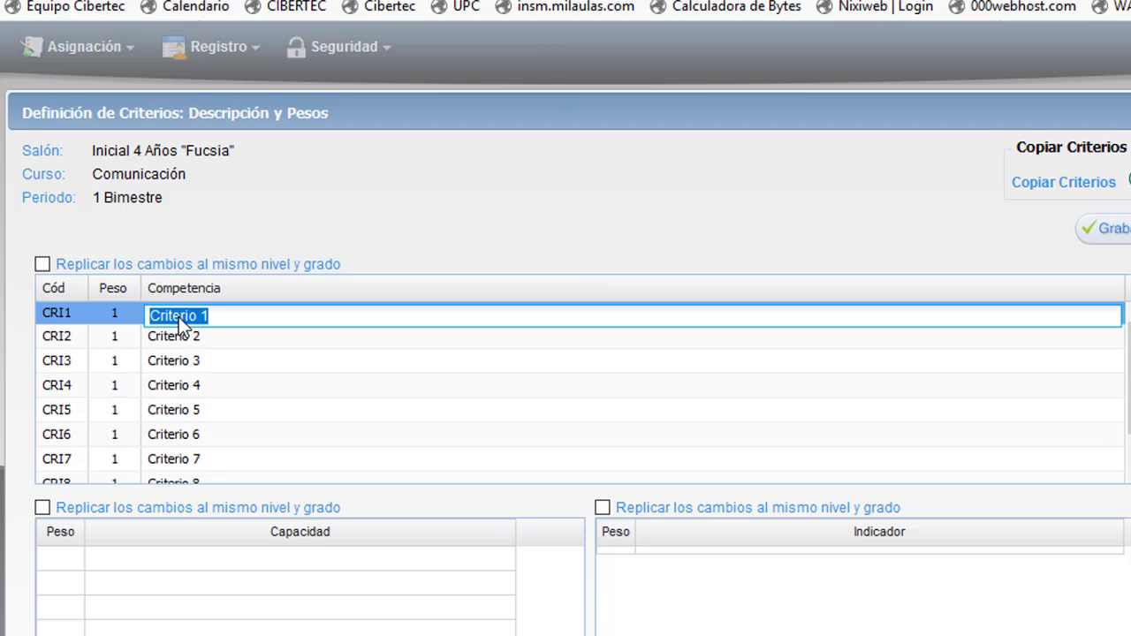
pyautogui.rightClick(253, 316)
pyautogui.click(332, 422)
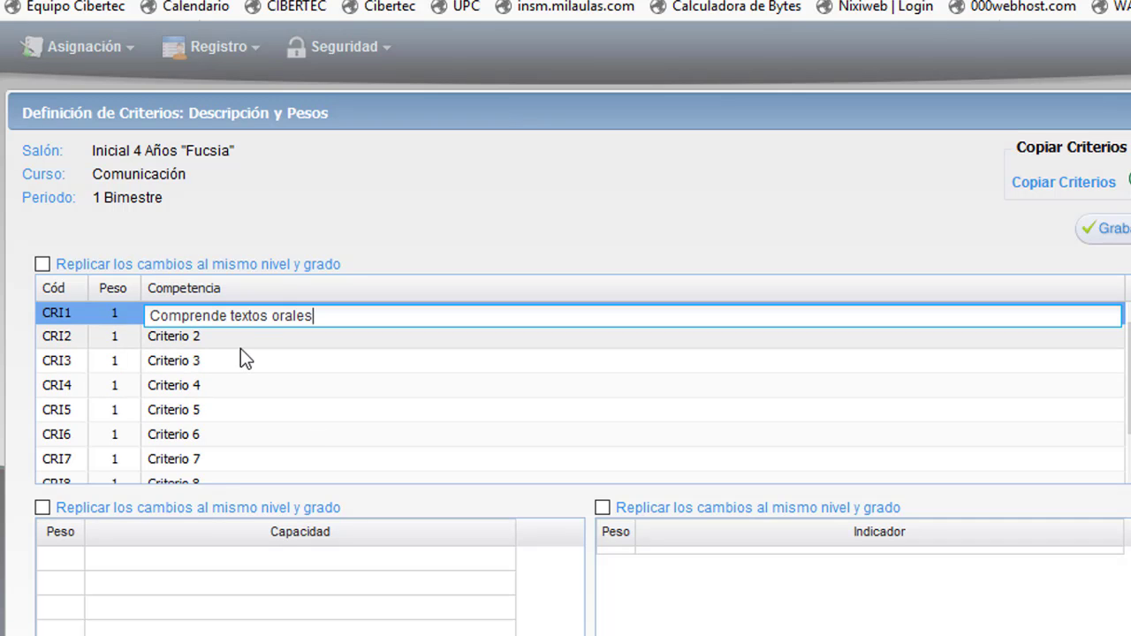
pyautogui.press('Return')
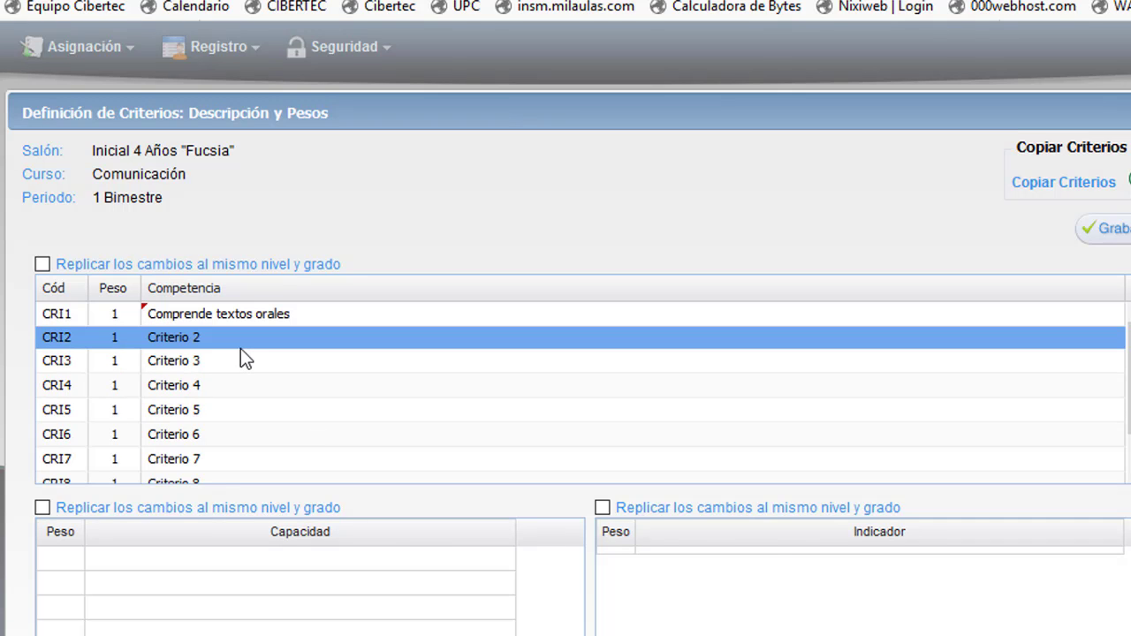
# Copy 'Se expresa oralmente' from Word and paste it over Criterio 2.
pyautogui.hotkey('alt', 'Tab')
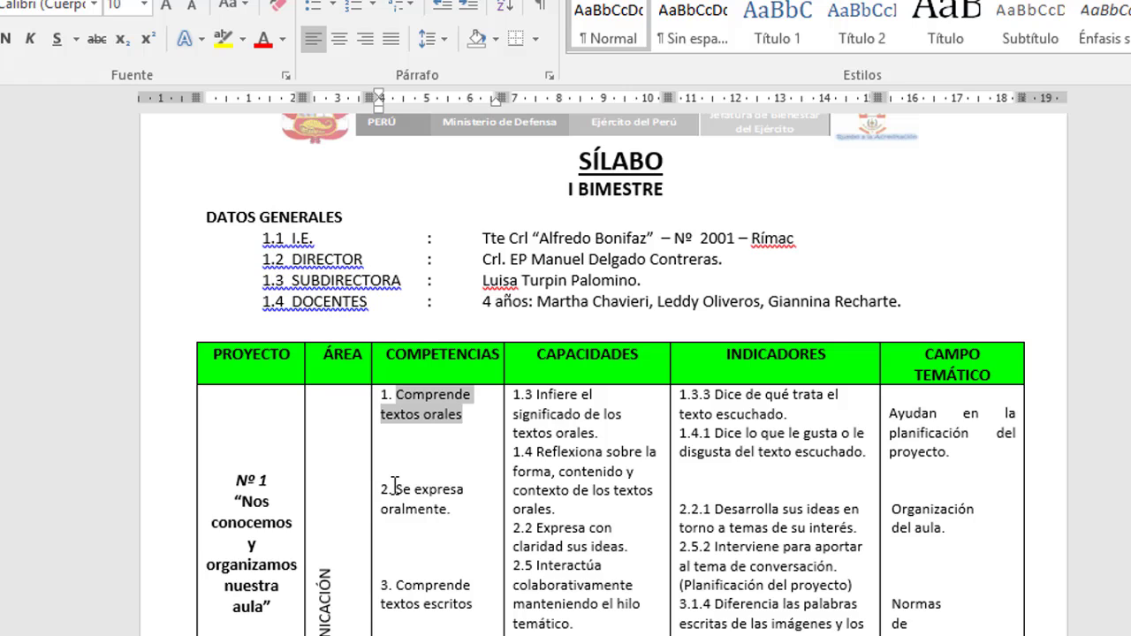
pyautogui.moveTo(398, 489); pyautogui.dragTo(446, 510)
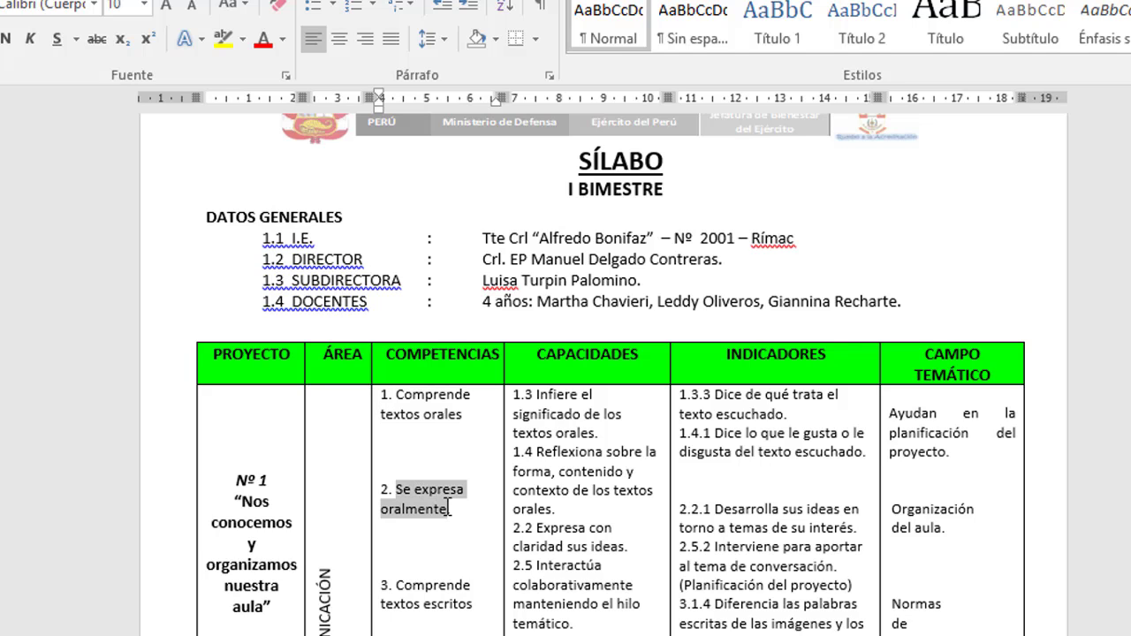
pyautogui.rightClick(424, 499)
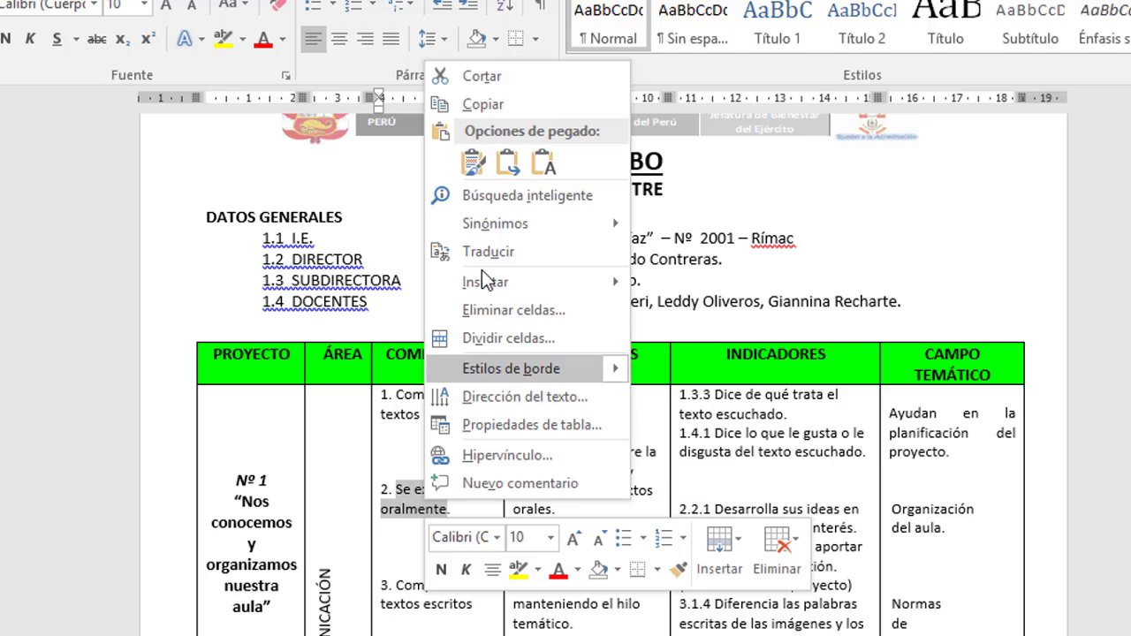
pyautogui.click(489, 108)
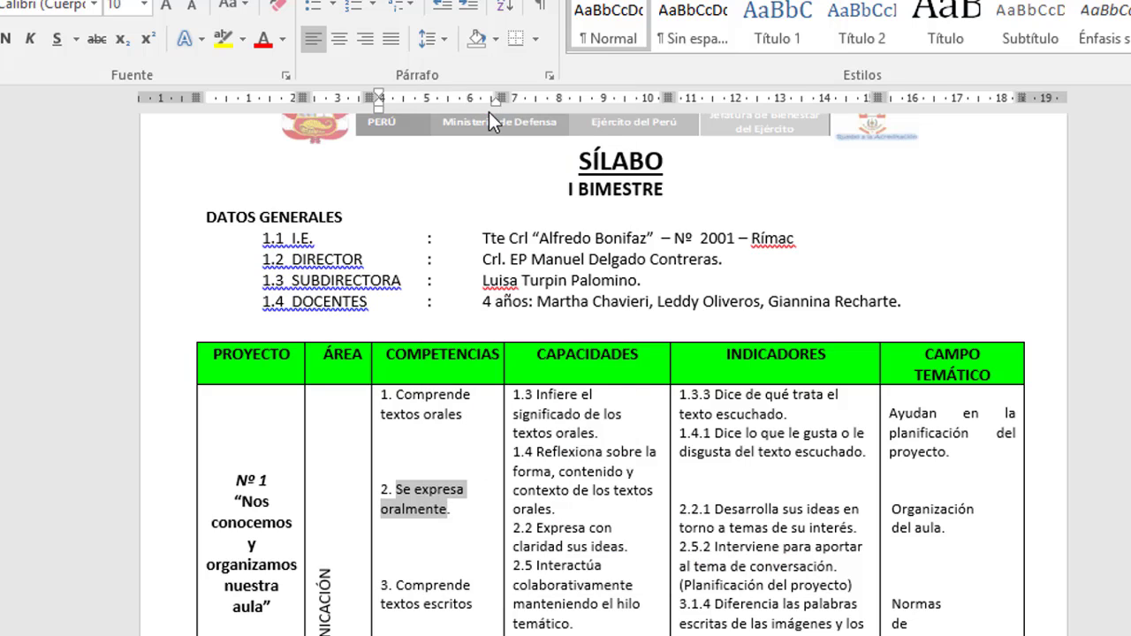
pyautogui.hotkey('alt', 'Tab')
pyautogui.doubleClick(198, 342)
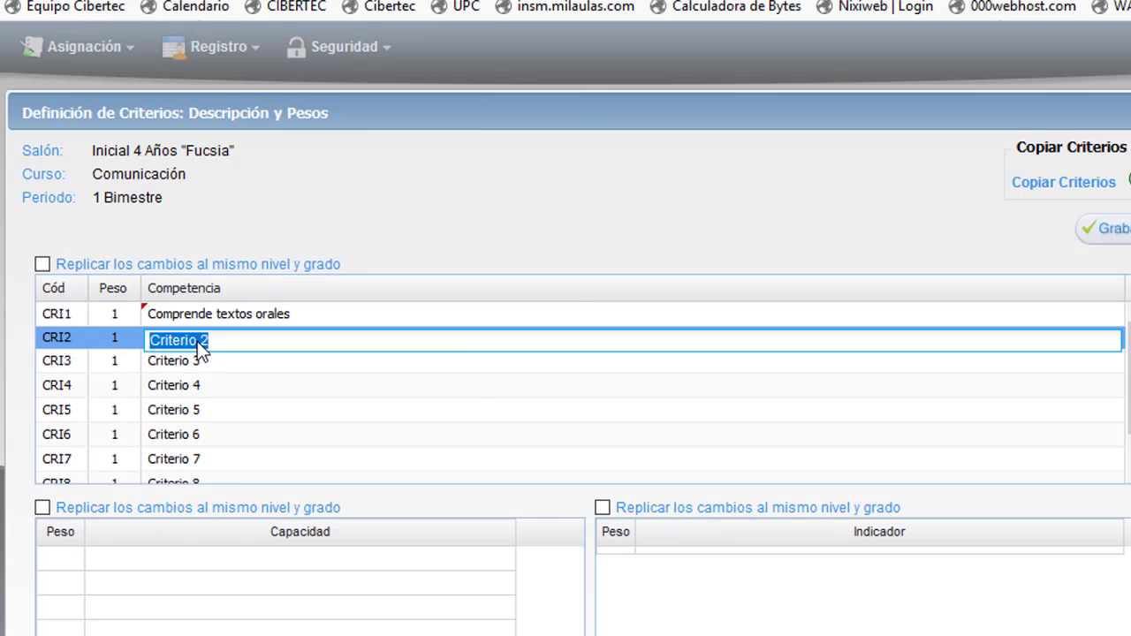
pyautogui.rightClick(197, 341)
pyautogui.click(273, 441)
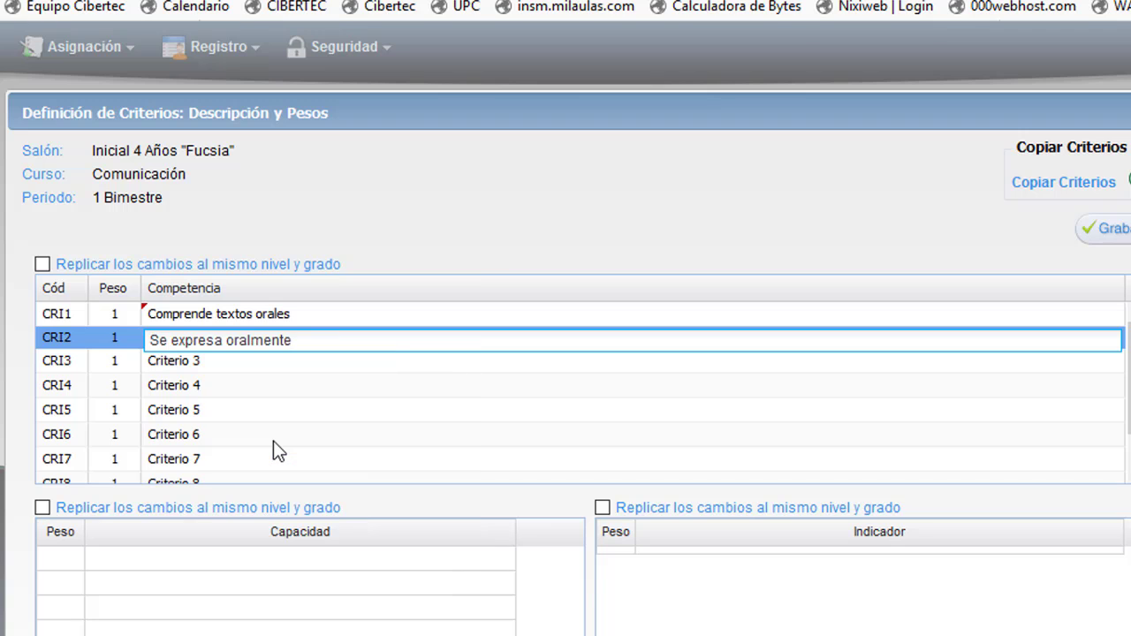
# Paste 'Comprende textos escritos' over Criterio 3 and select 'Produce textos escritos' in Word.
pyautogui.hotkey('alt', 'Tab')
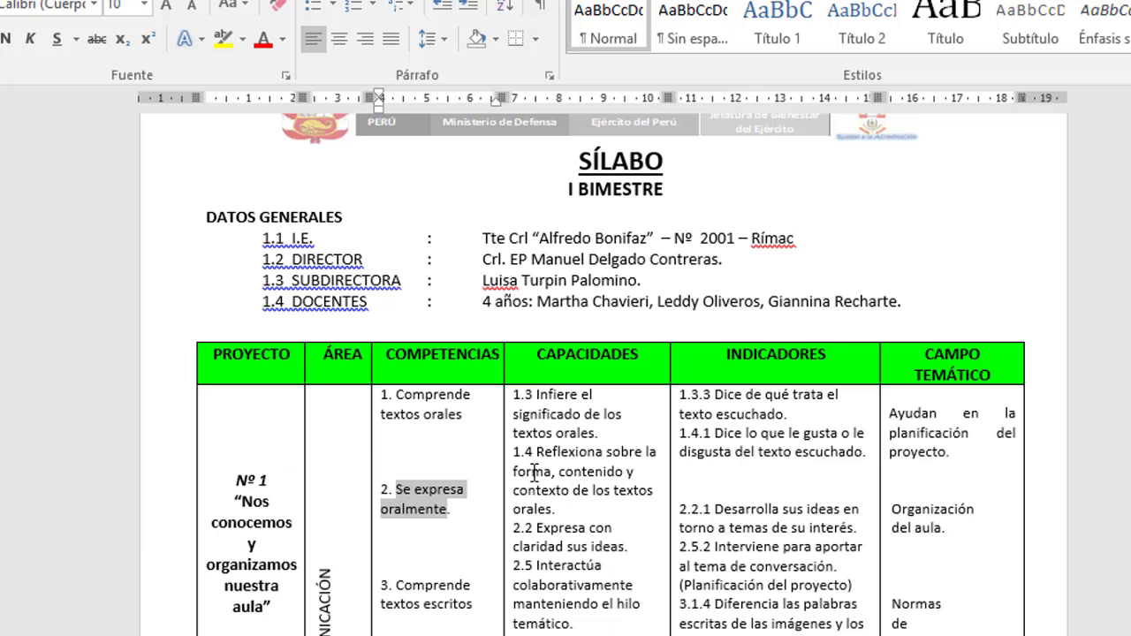
pyautogui.scroll(-4, 533, 473)
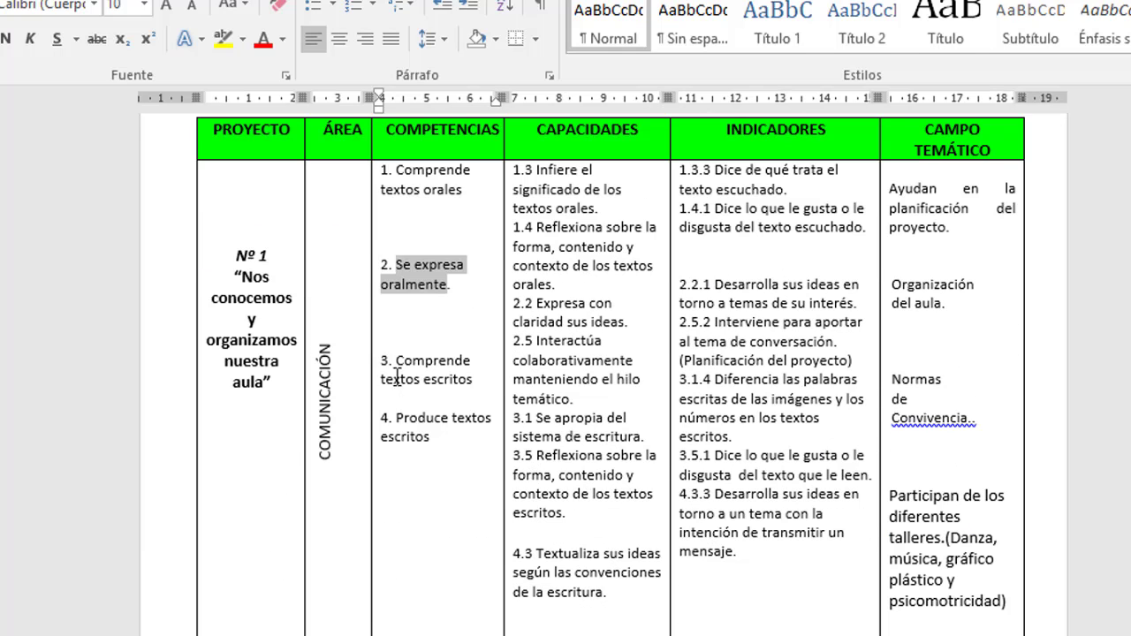
pyautogui.moveTo(396, 361); pyautogui.dragTo(456, 379)
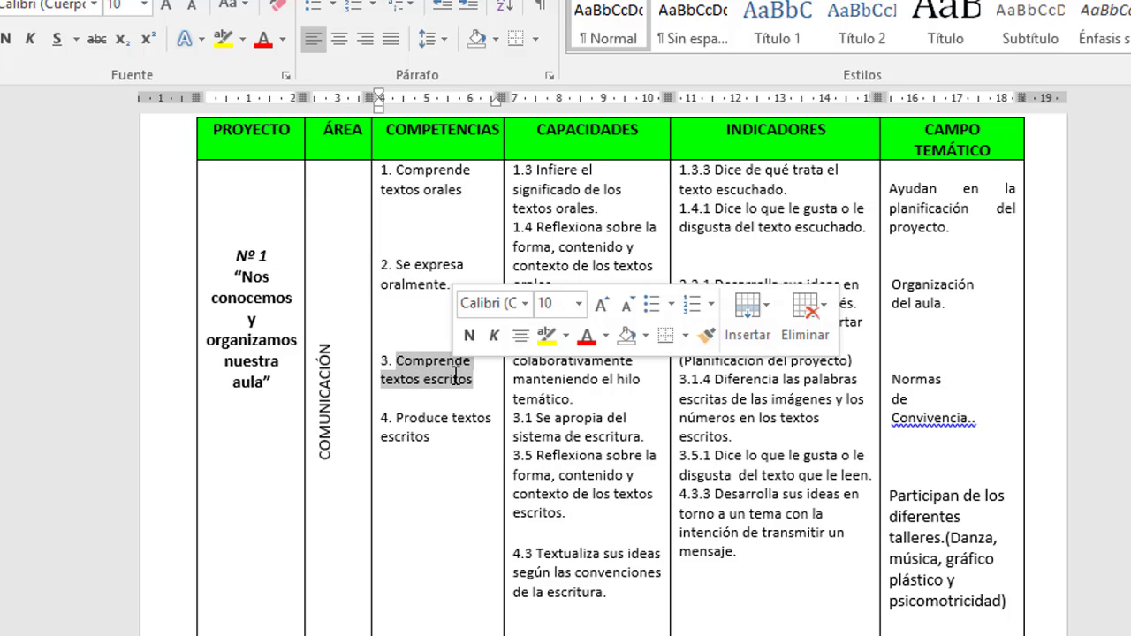
pyautogui.rightClick(453, 375)
pyautogui.click(515, 4)
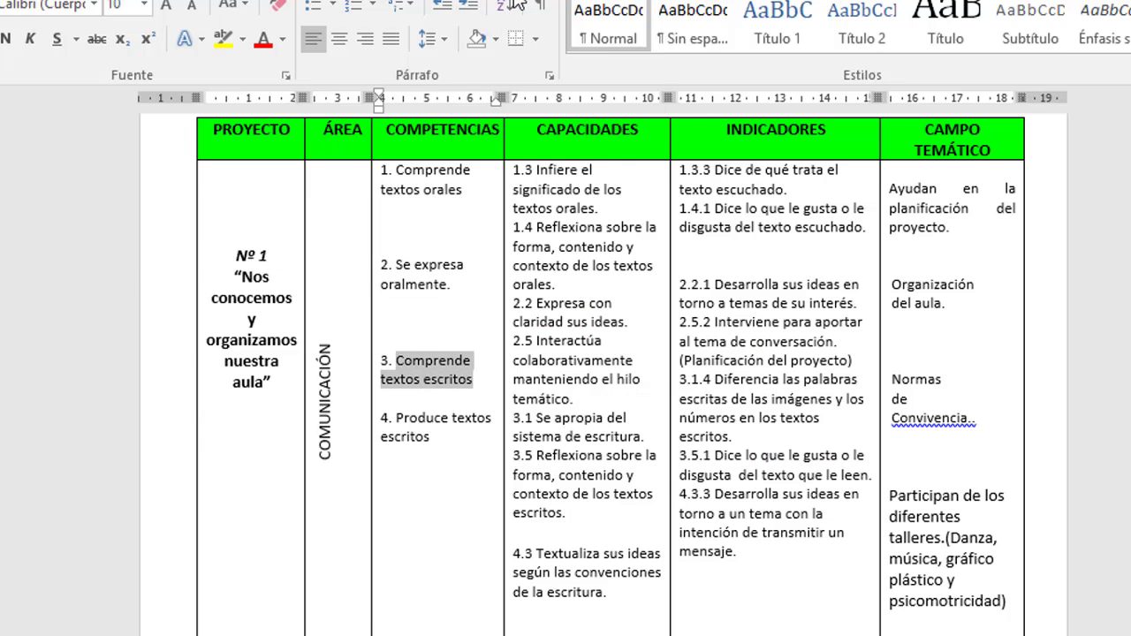
pyautogui.hotkey('alt', 'Tab')
pyautogui.rightClick(254, 365)
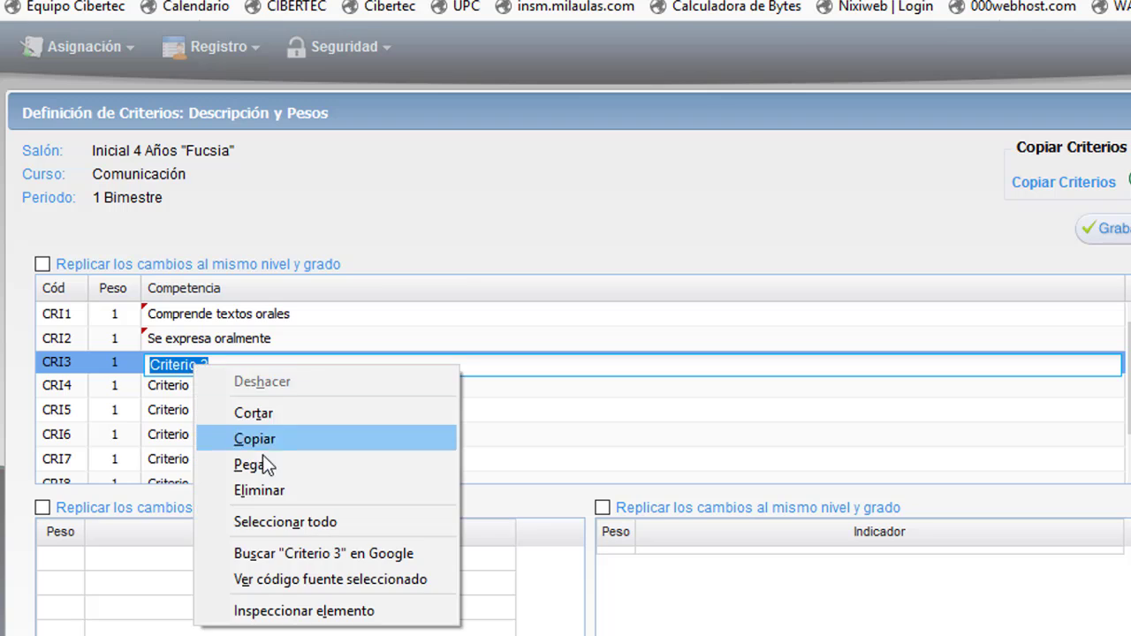
pyautogui.click(258, 464)
pyautogui.hotkey('alt', 'Tab')
pyautogui.moveTo(397, 419); pyautogui.dragTo(430, 437)
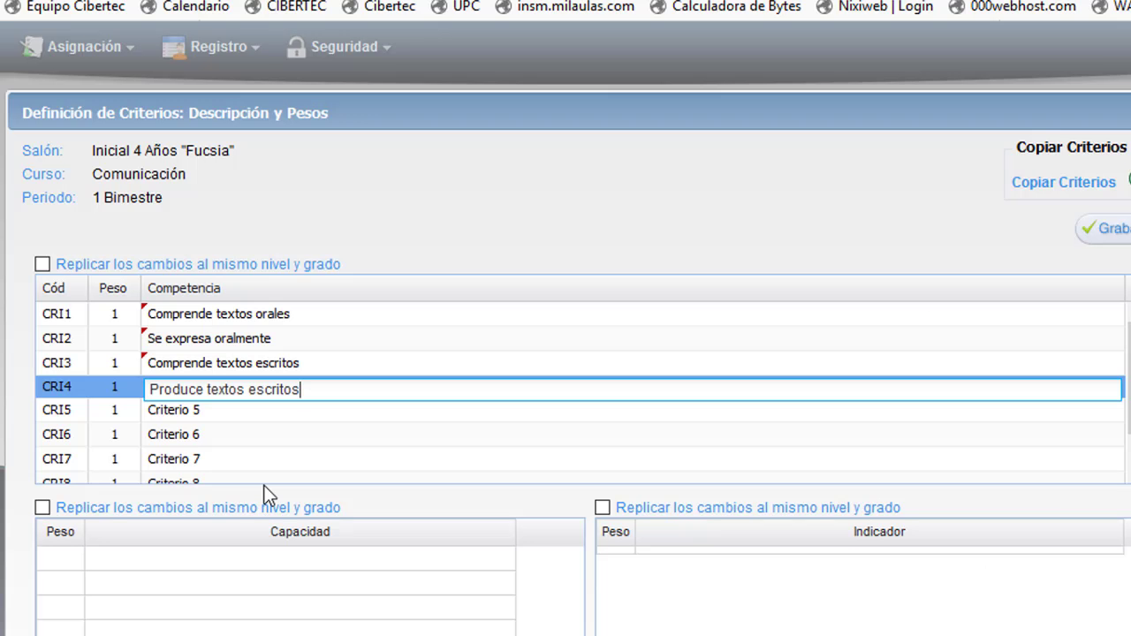
# Delete the weights and names of criteria CRI5 through CRI9.
pyautogui.click(125, 409)
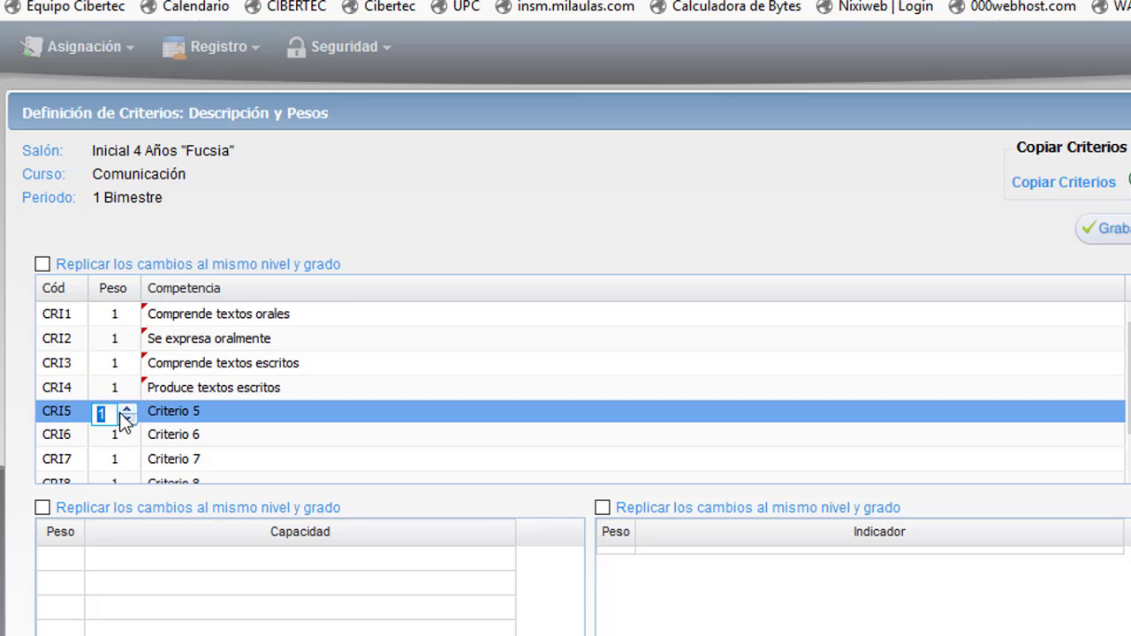
pyautogui.press('Delete')
pyautogui.click(155, 420)
pyautogui.press('Delete')
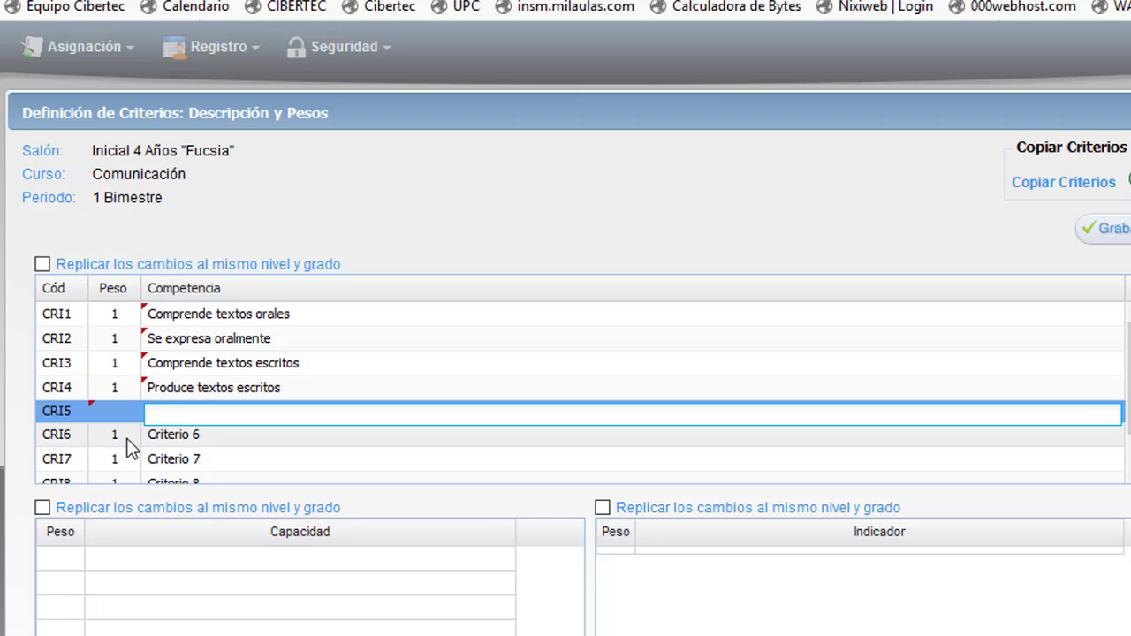
pyautogui.click(127, 439)
pyautogui.press('Delete')
pyautogui.click(198, 437)
pyautogui.press('Delete')
pyautogui.click(118, 459)
pyautogui.press('Delete')
pyautogui.click(199, 463)
pyautogui.press('Delete')
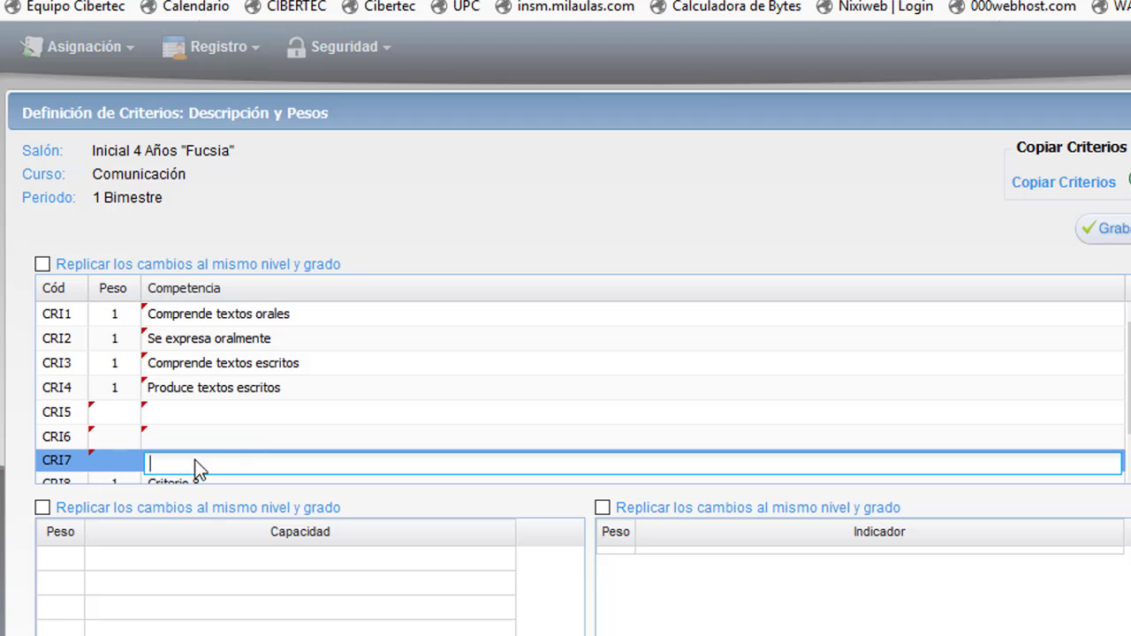
pyautogui.scroll(-1, 997, 450)
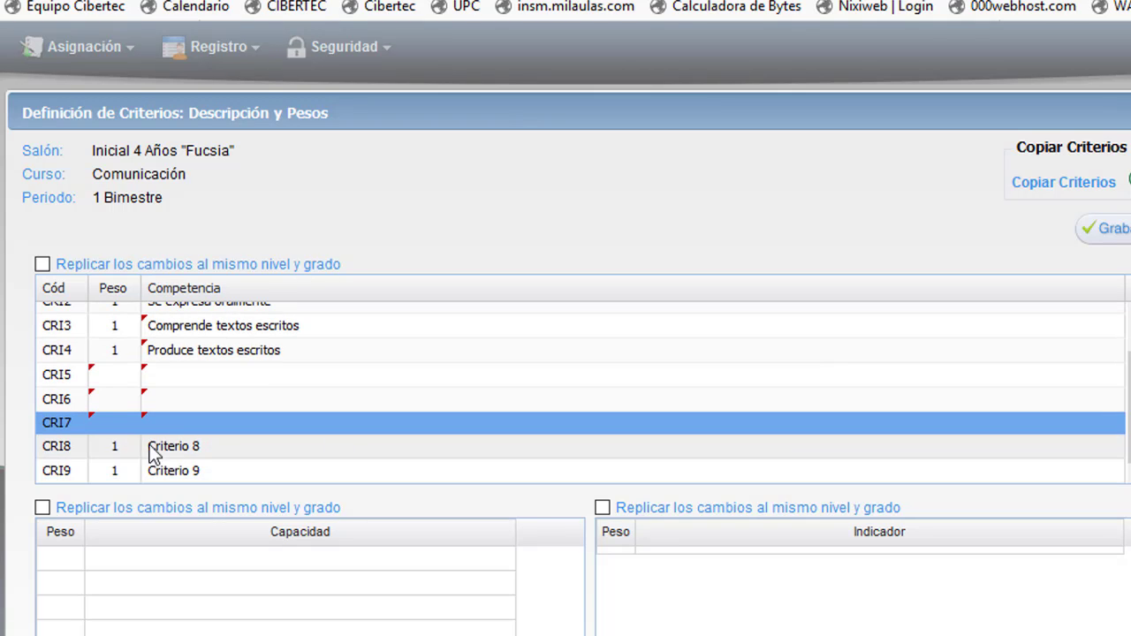
pyautogui.click(122, 447)
pyautogui.press('Delete')
pyautogui.click(176, 447)
pyautogui.press('Delete')
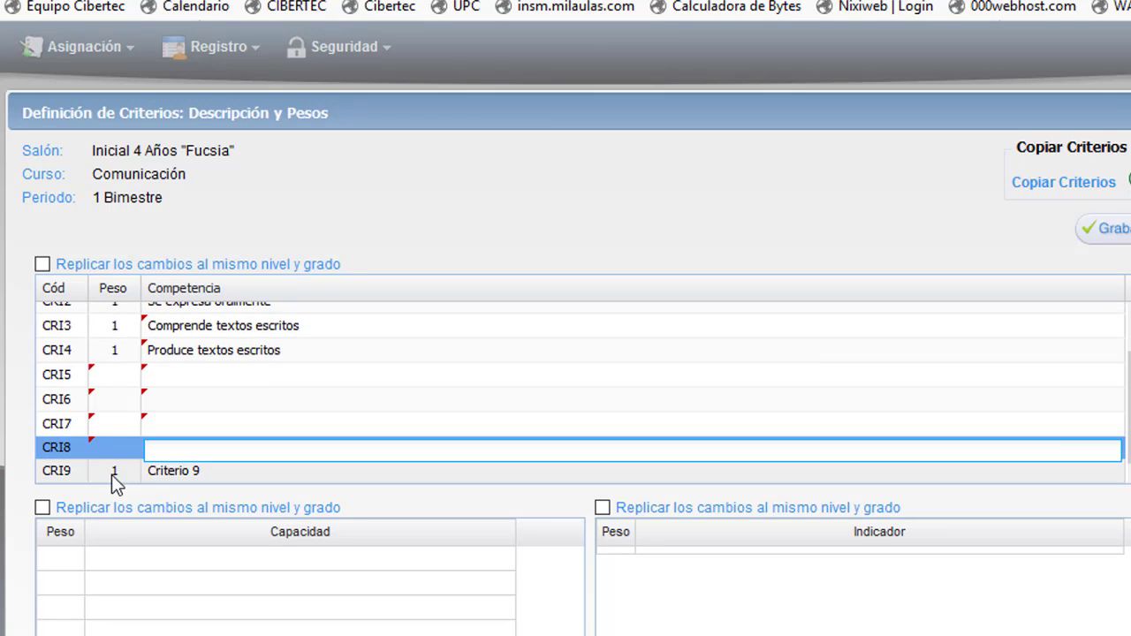
pyautogui.click(111, 474)
pyautogui.press('Delete')
pyautogui.click(163, 475)
pyautogui.press('Delete')
pyautogui.click(209, 380)
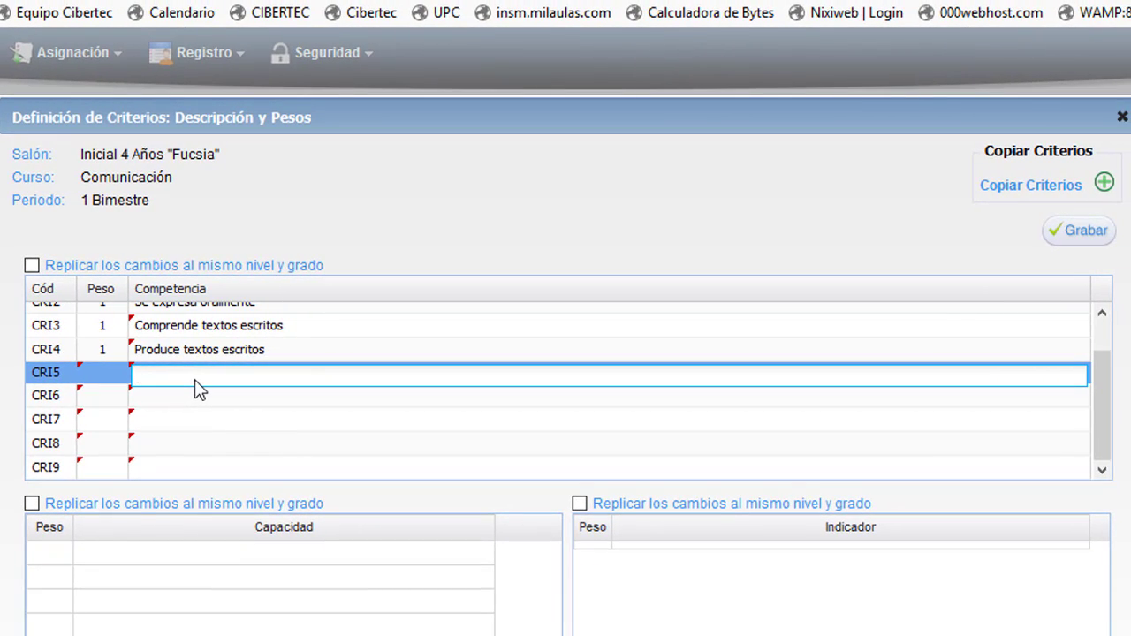
# Tick 'Replicar los cambios al mismo nivel y grado' and save the criteria with Grabar.
pyautogui.moveTo(1101, 430); pyautogui.dragTo(1104, 341)
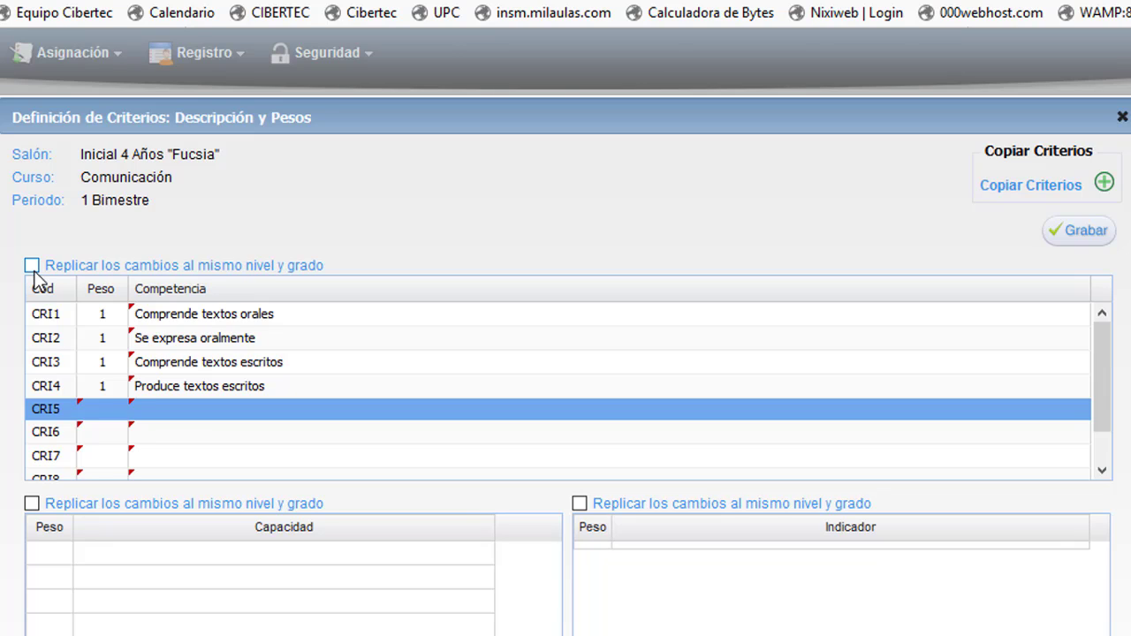
pyautogui.click(33, 270)
pyautogui.click(1085, 243)
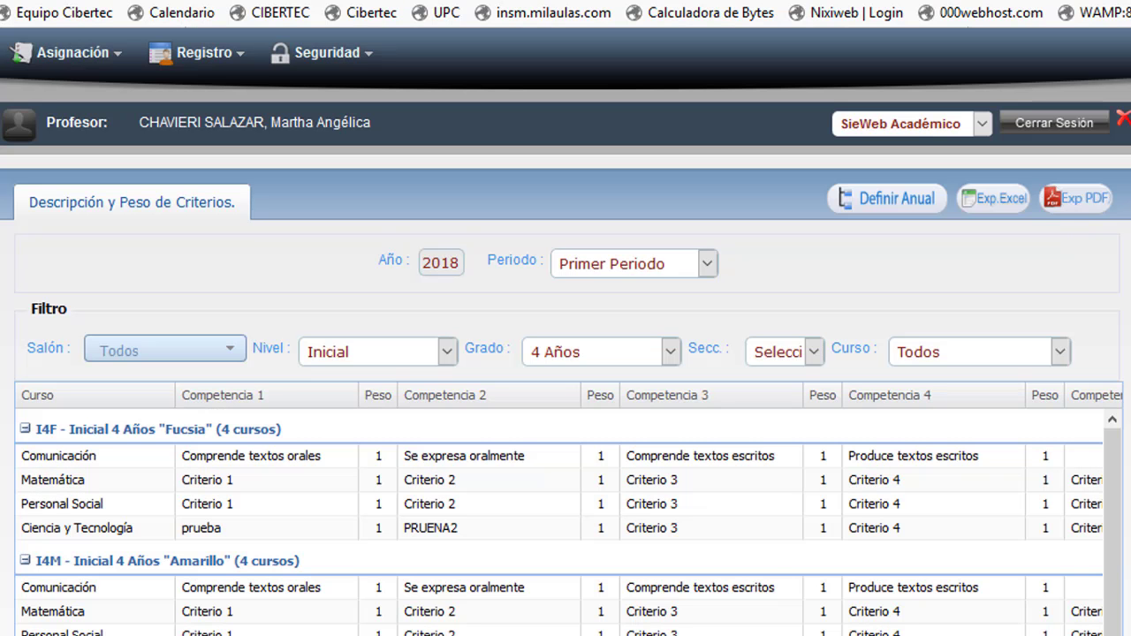
# Review the saved criteria list and reopen Fucsia's Comunicación criteria definition.
pyautogui.scroll(-3, 557, 573)
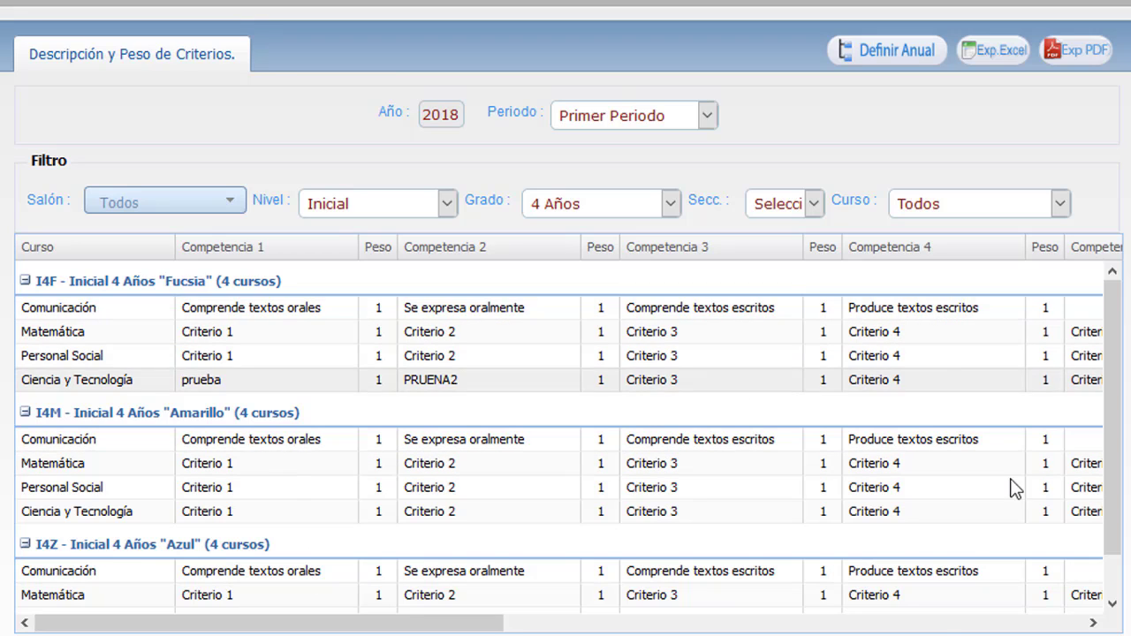
pyautogui.moveTo(469, 626); pyautogui.dragTo(335, 626)
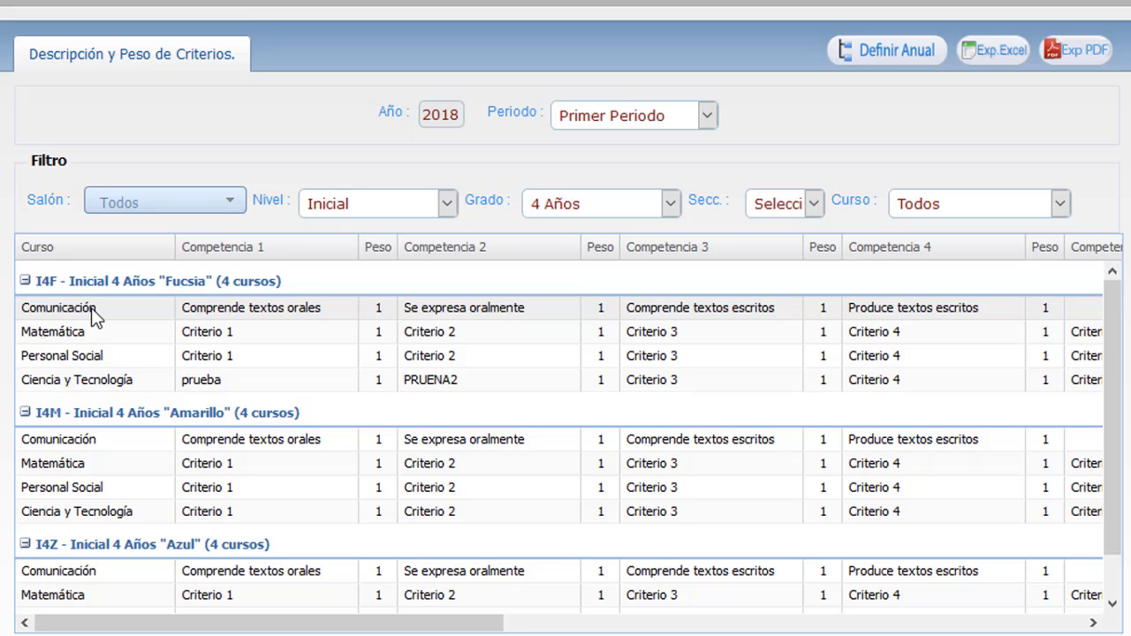
pyautogui.doubleClick(94, 316)
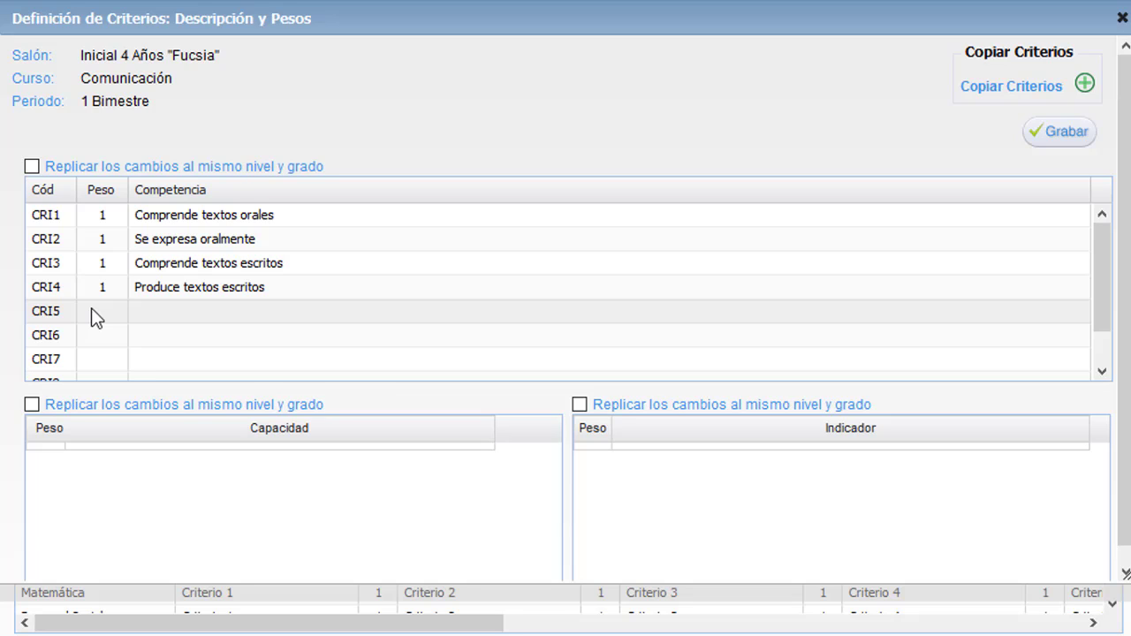
# Select CRI1 and give its first capacity weight 1.
pyautogui.doubleClick(314, 216)
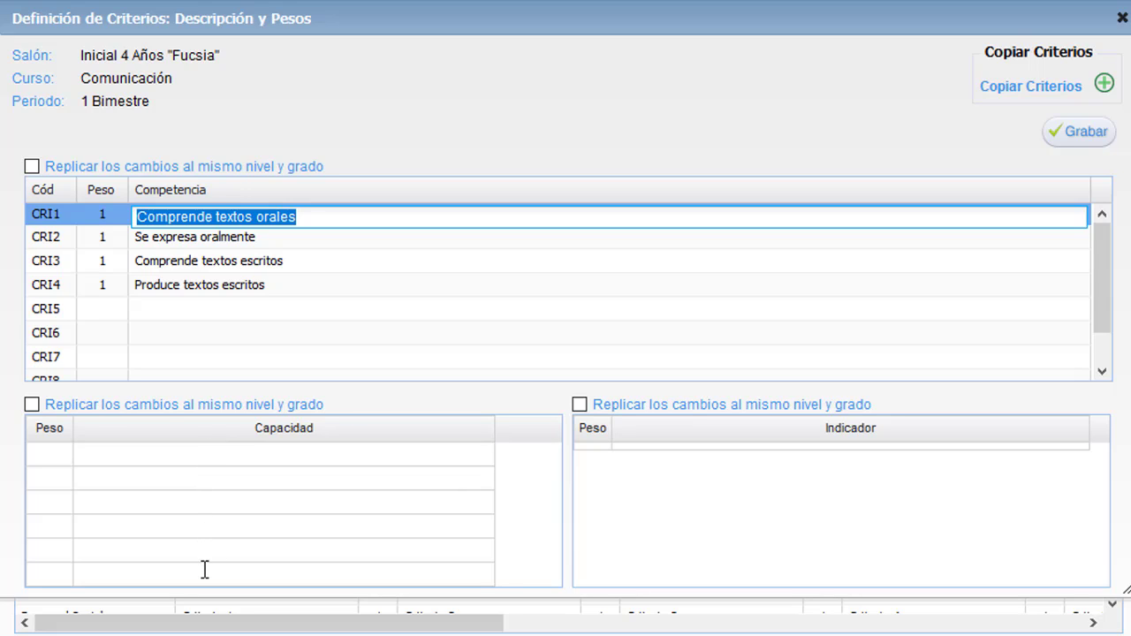
pyautogui.click(52, 454)
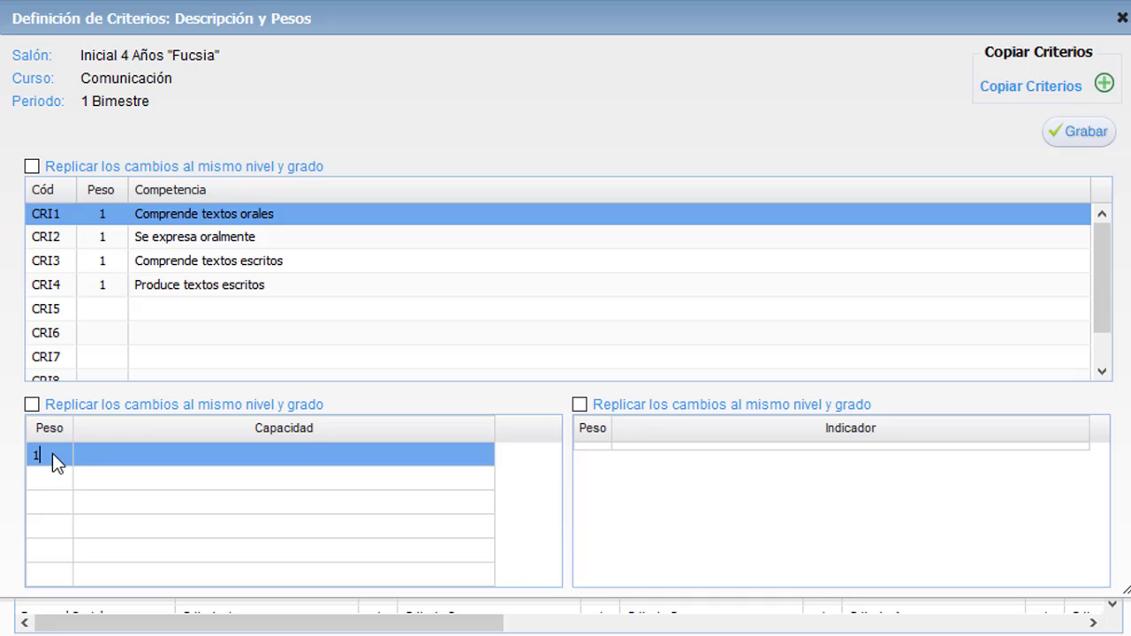
pyautogui.click(134, 454)
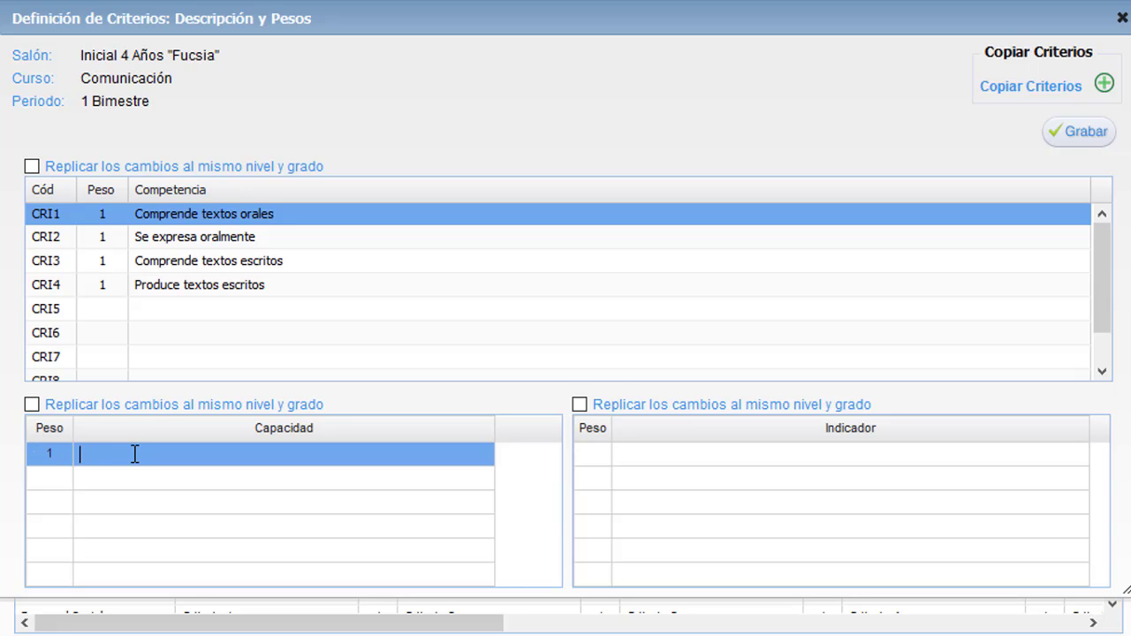
pyautogui.hotkey('alt', 'Tab')
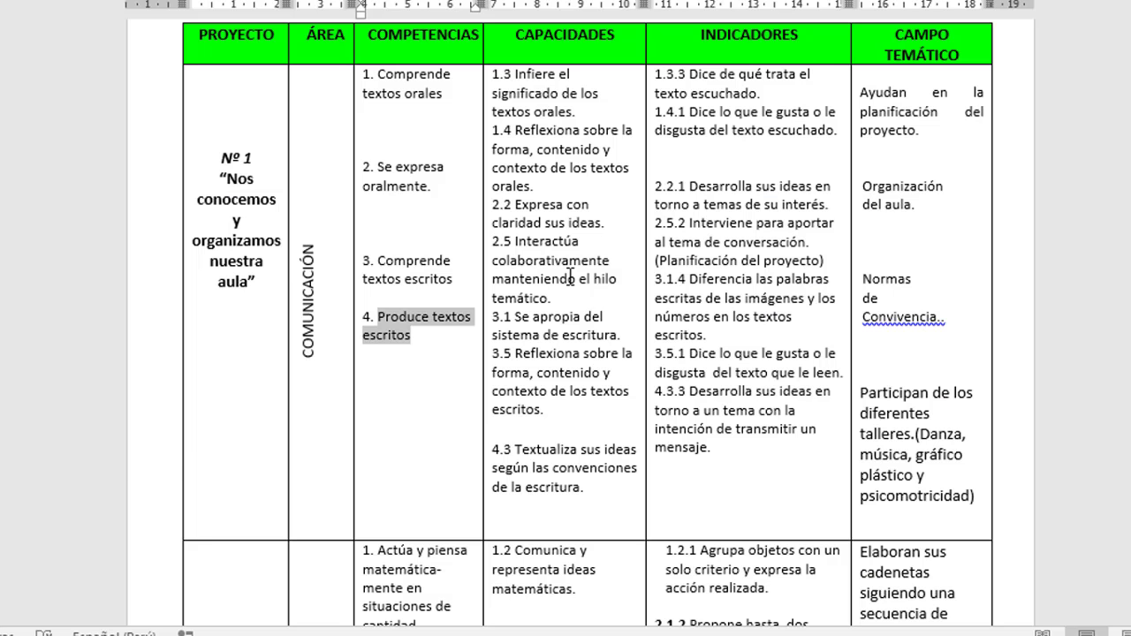
# Paste 'Dice de qué trata el texto escuchado' from Word as CRI1's first capacity.
pyautogui.click(694, 75)
pyautogui.moveTo(701, 82); pyautogui.dragTo(736, 88)
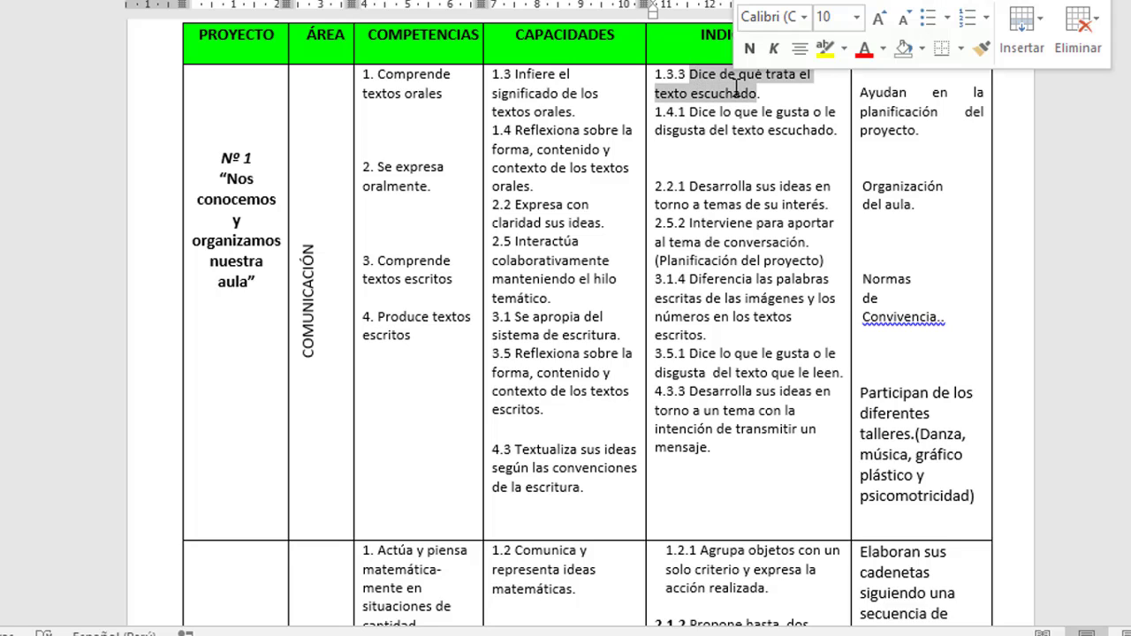
pyautogui.rightClick(736, 89)
pyautogui.click(796, 128)
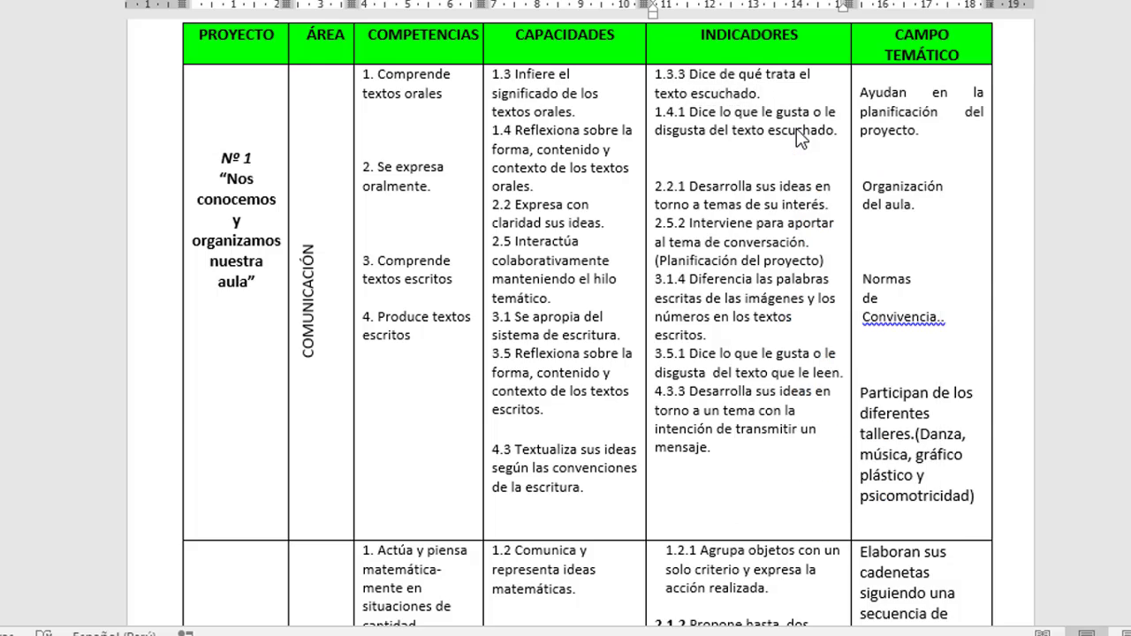
pyautogui.hotkey('alt', 'Tab')
pyautogui.click(111, 459)
pyautogui.rightClick(114, 458)
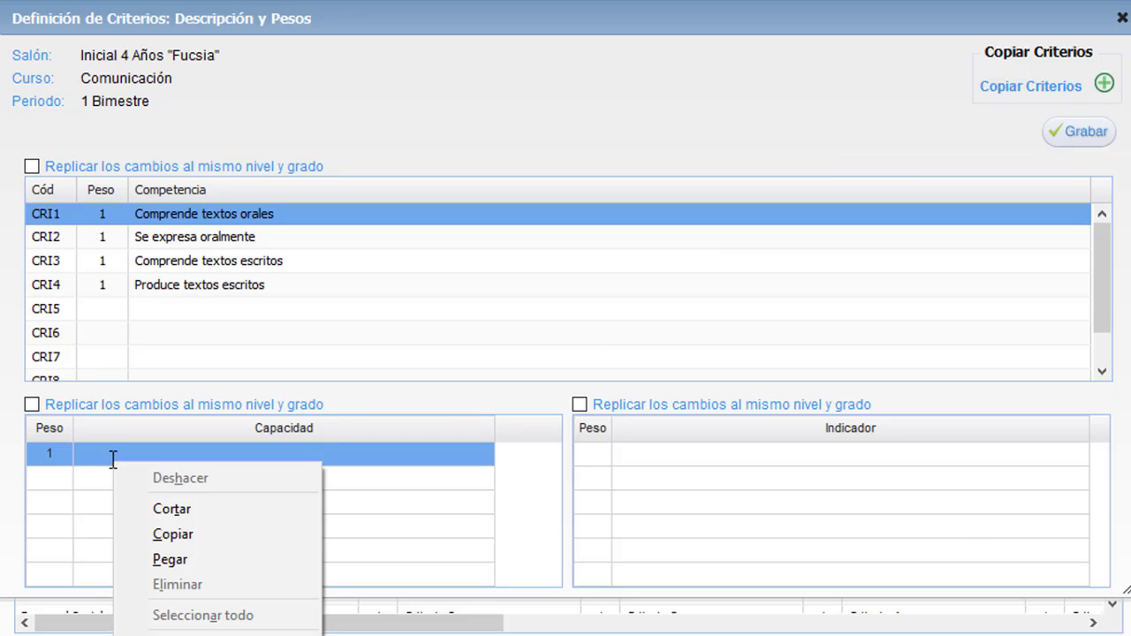
pyautogui.click(168, 559)
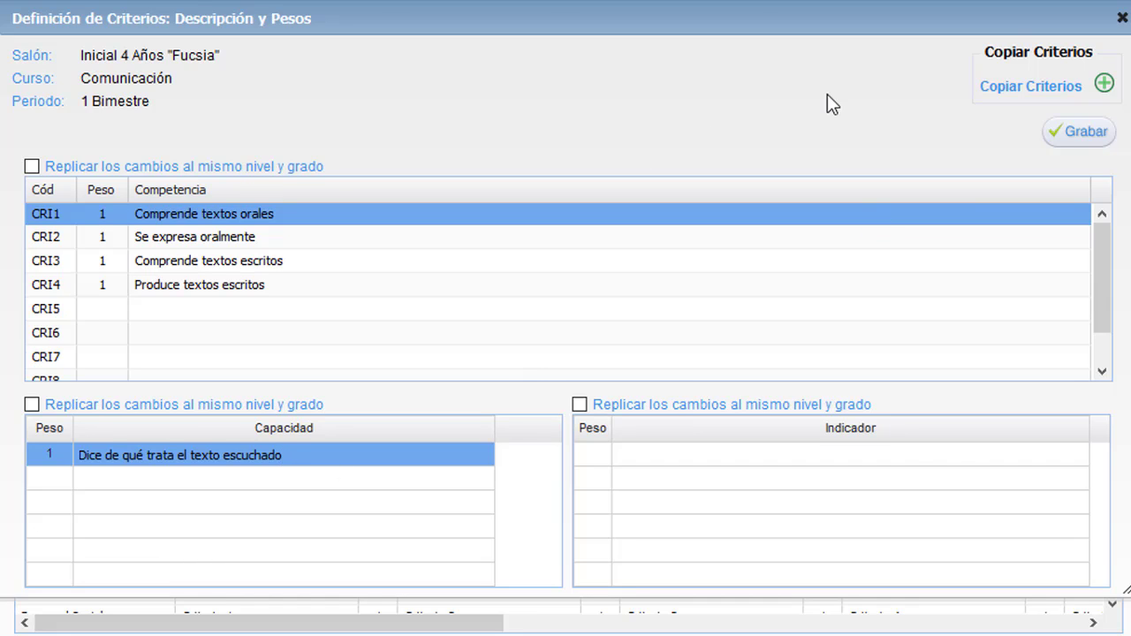
# Paste the second listening indicator as the second capacity and tick Replicar los cambios.
pyautogui.hotkey('alt', 'Tab')
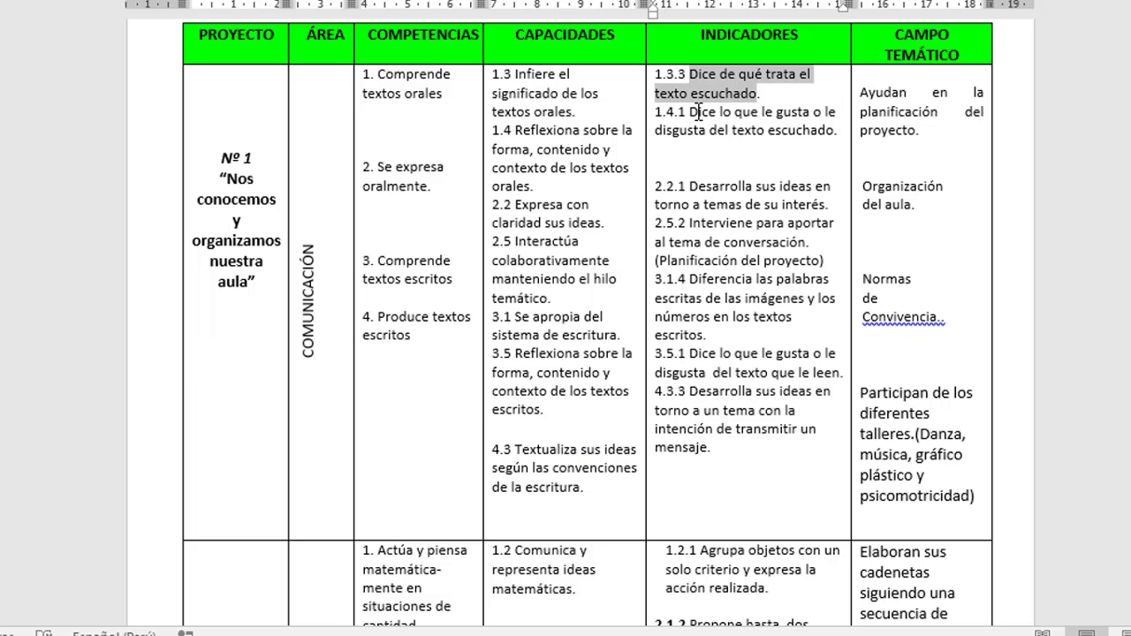
pyautogui.moveTo(690, 112); pyautogui.dragTo(835, 130)
pyautogui.rightClick(784, 124)
pyautogui.click(846, 177)
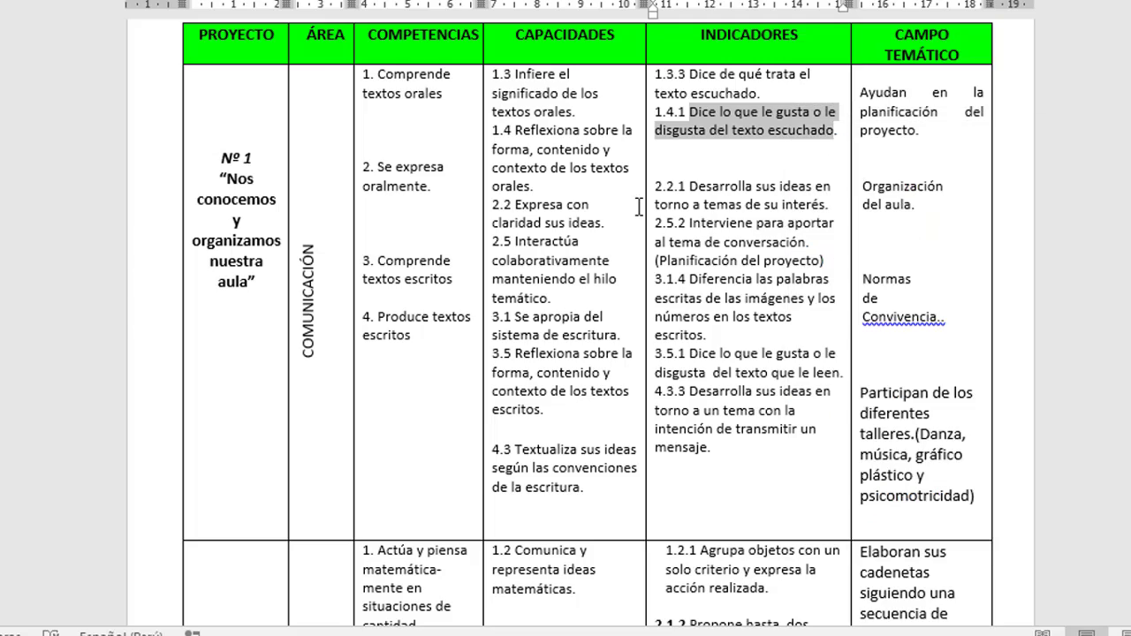
pyautogui.hotkey('alt', 'Tab')
pyautogui.click(142, 480)
pyautogui.rightClick(141, 480)
pyautogui.click(210, 584)
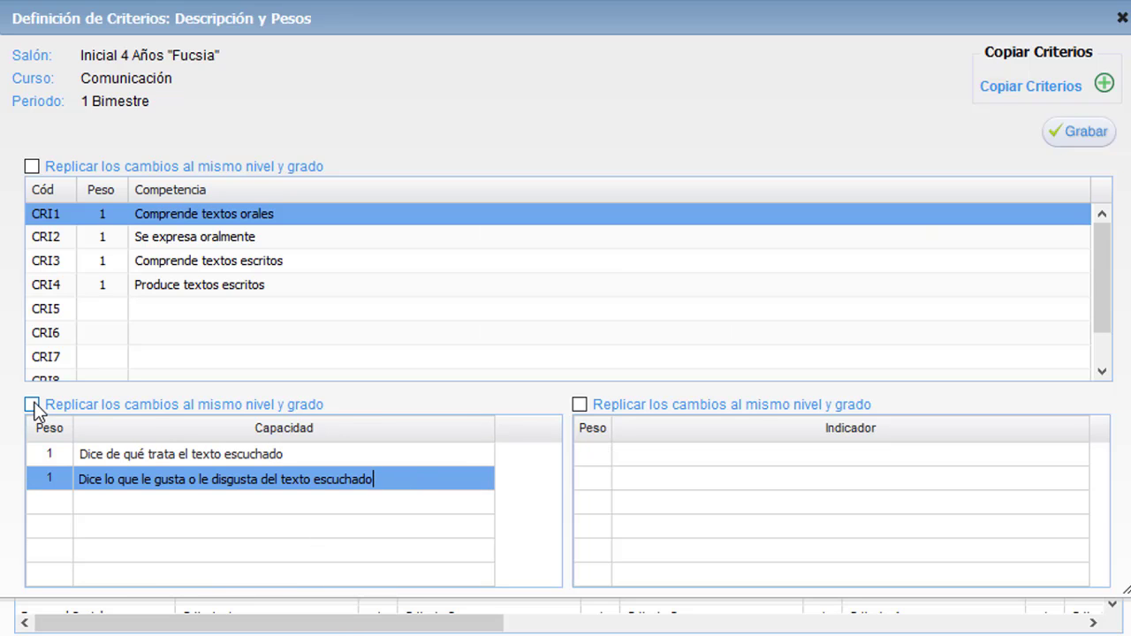
pyautogui.press('Return')
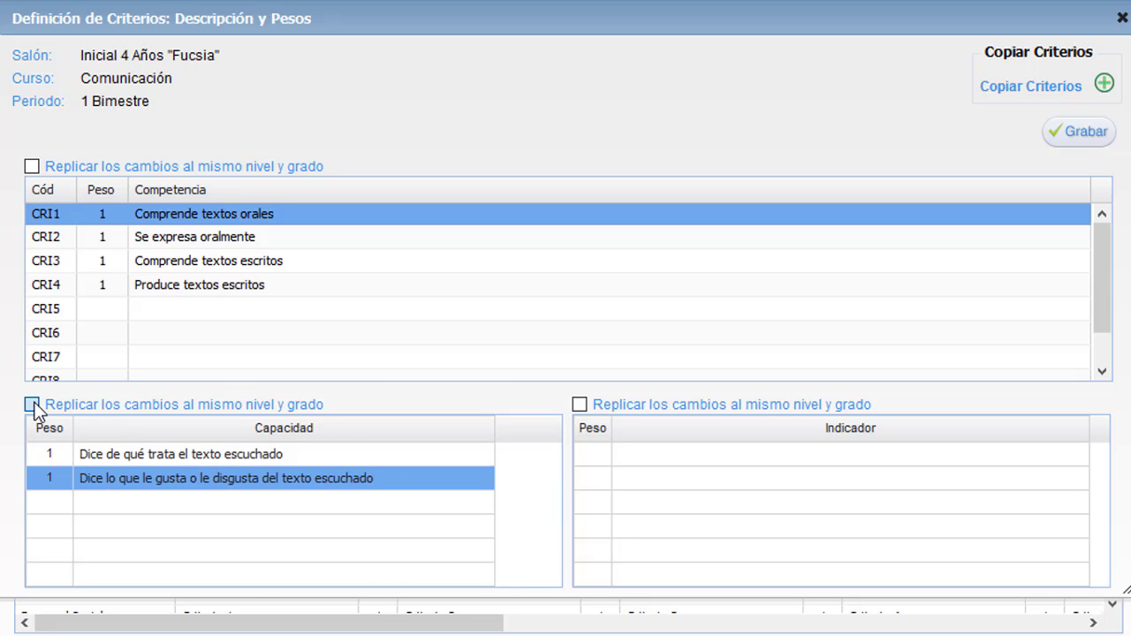
pyautogui.click(32, 405)
# Save the CRI1 Comunicación capacities in the Definición de Criterios dialog with Grabar.
pyautogui.click(1089, 133)
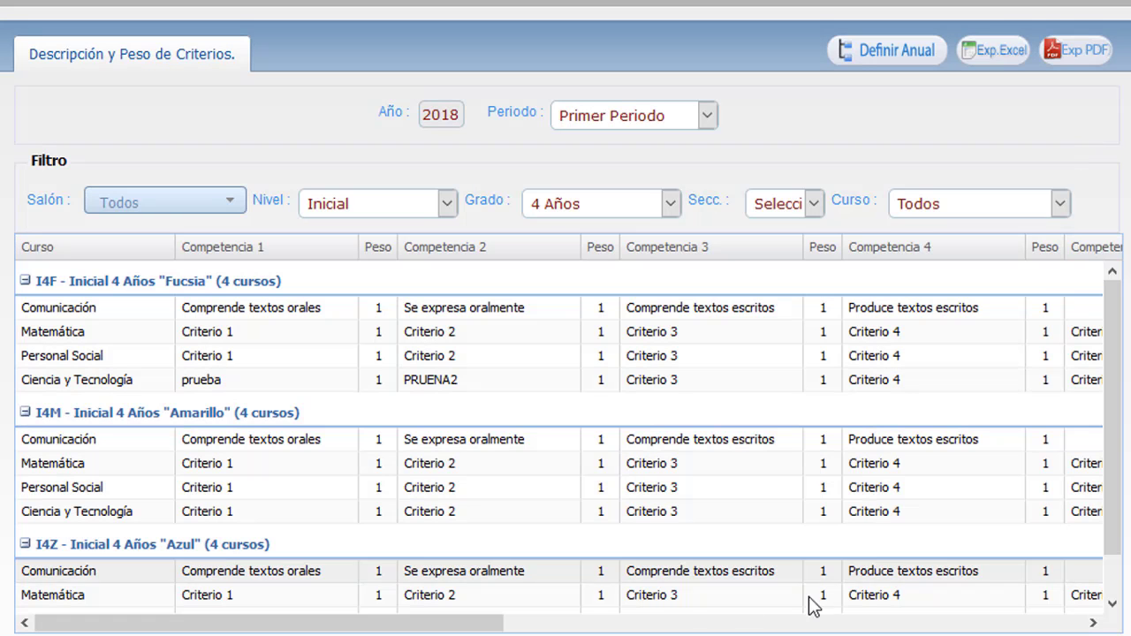
# Scroll the criteria grid sideways and bring up the Registro menu options.
pyautogui.moveTo(480, 623); pyautogui.dragTo(412, 627)
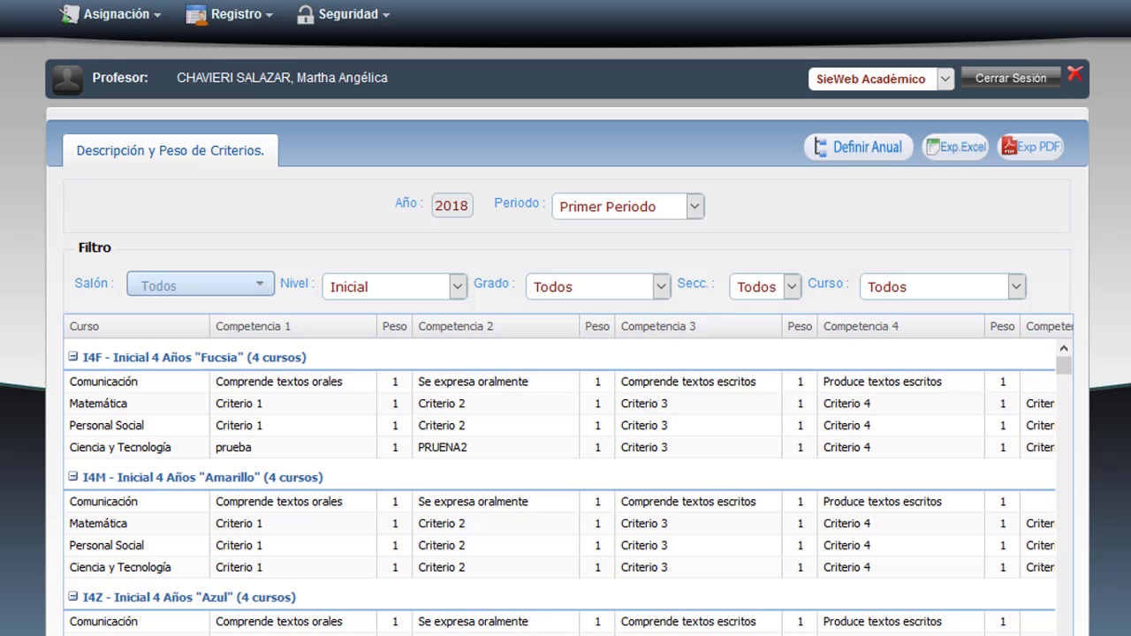
pyautogui.click(255, 16)
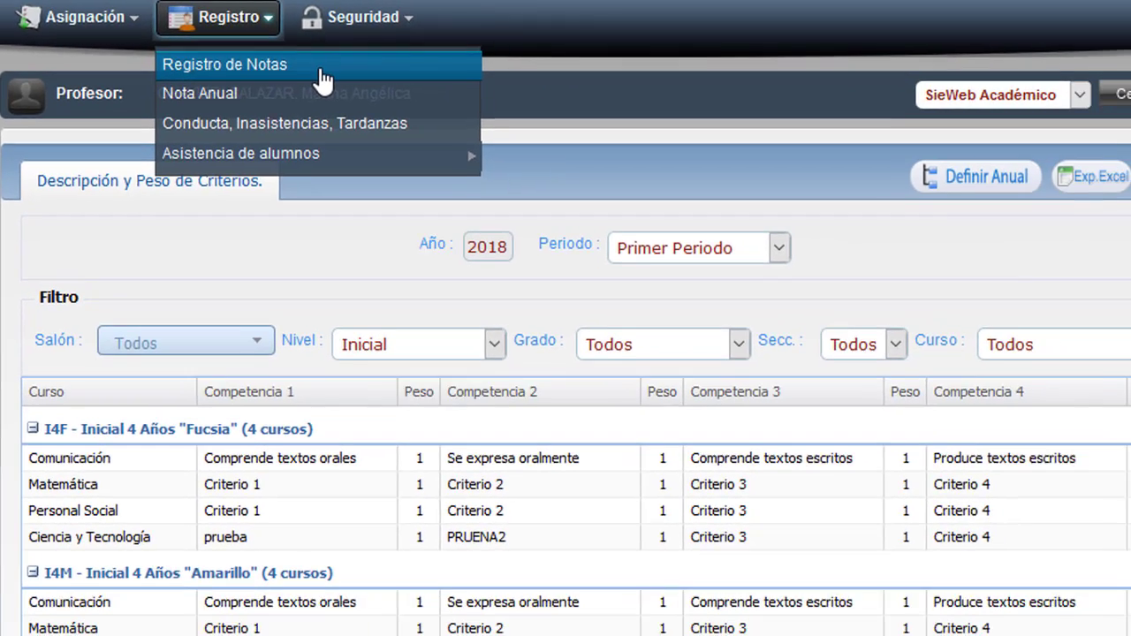
# Load the 01 Comunicación register for Inicial 4 Años Amarillo, 1 Bimestre, showing both capacity columns.
pyautogui.click(457, 91)
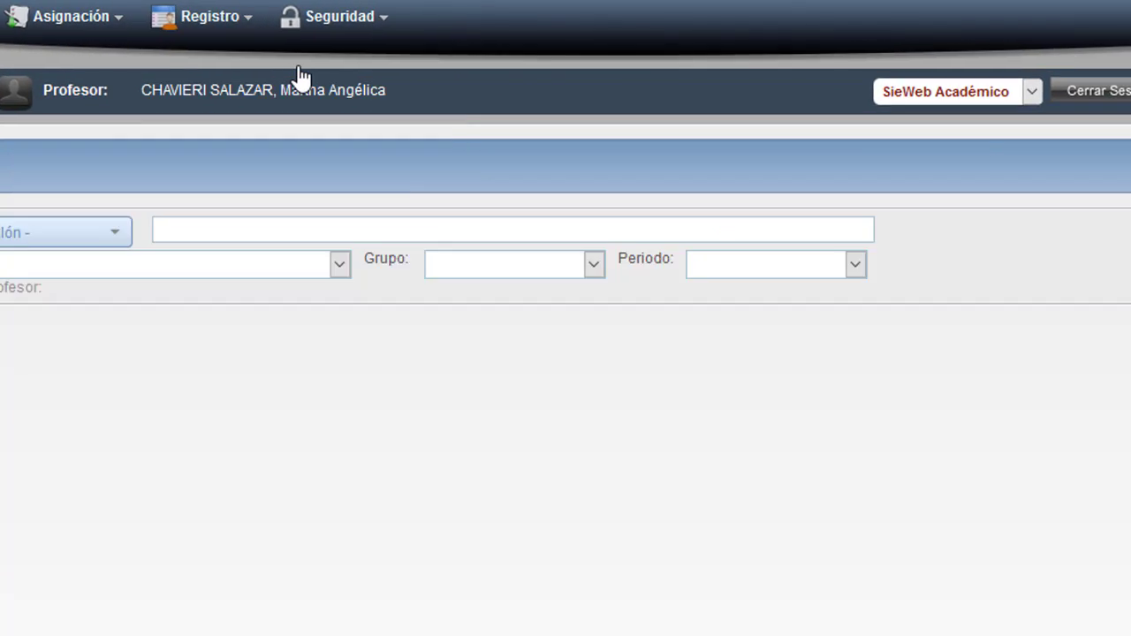
pyautogui.click(732, 323)
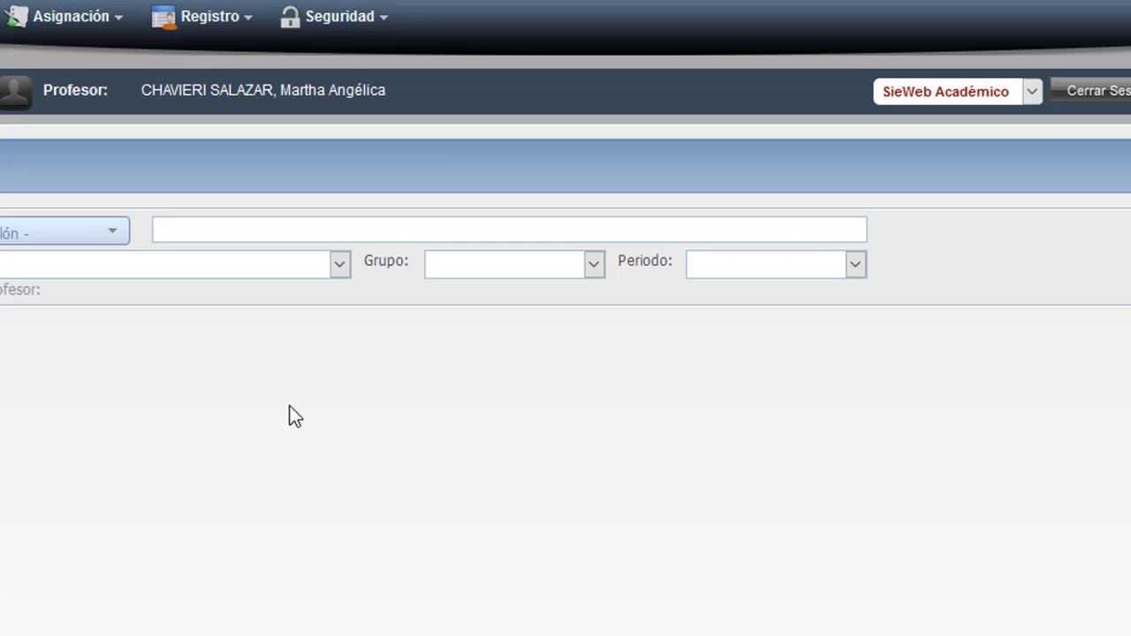
pyautogui.click(119, 242)
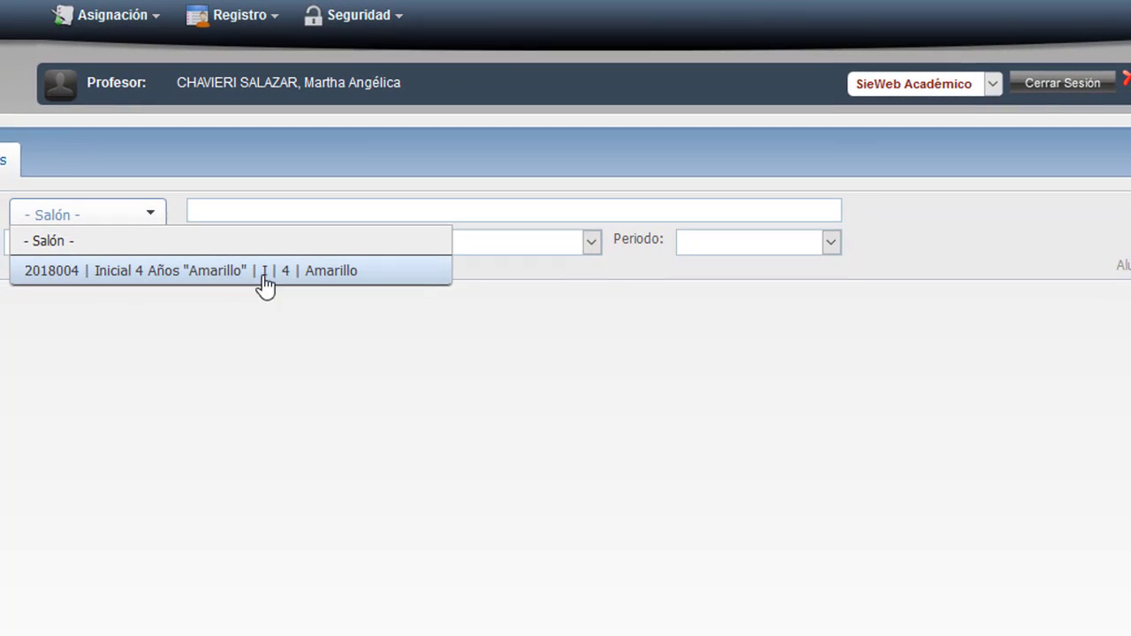
pyautogui.click(341, 272)
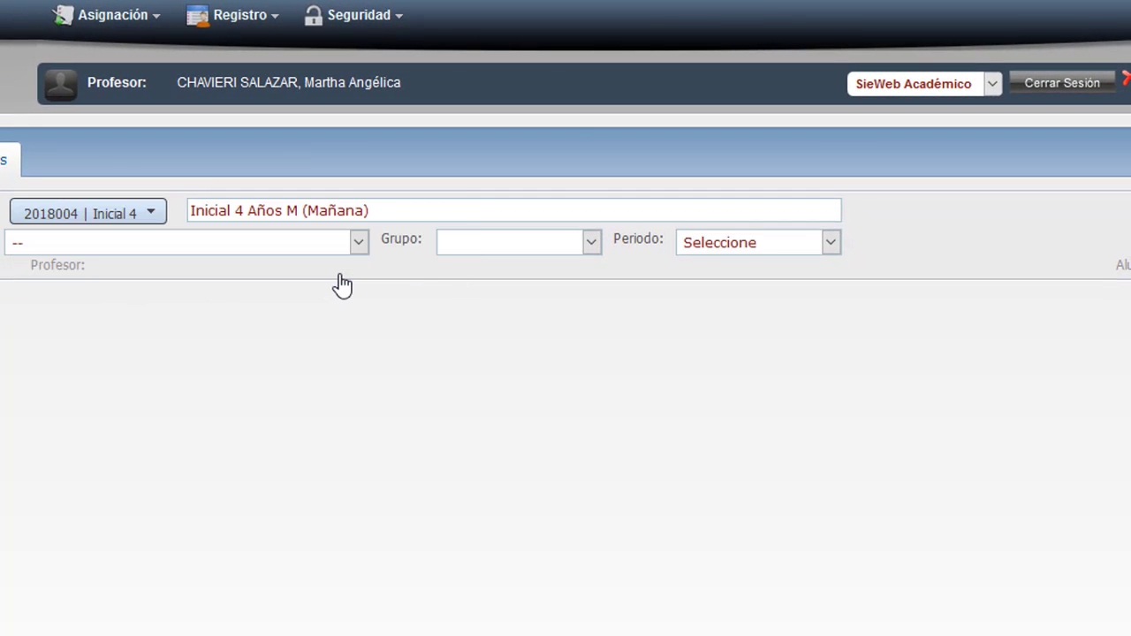
pyautogui.click(358, 242)
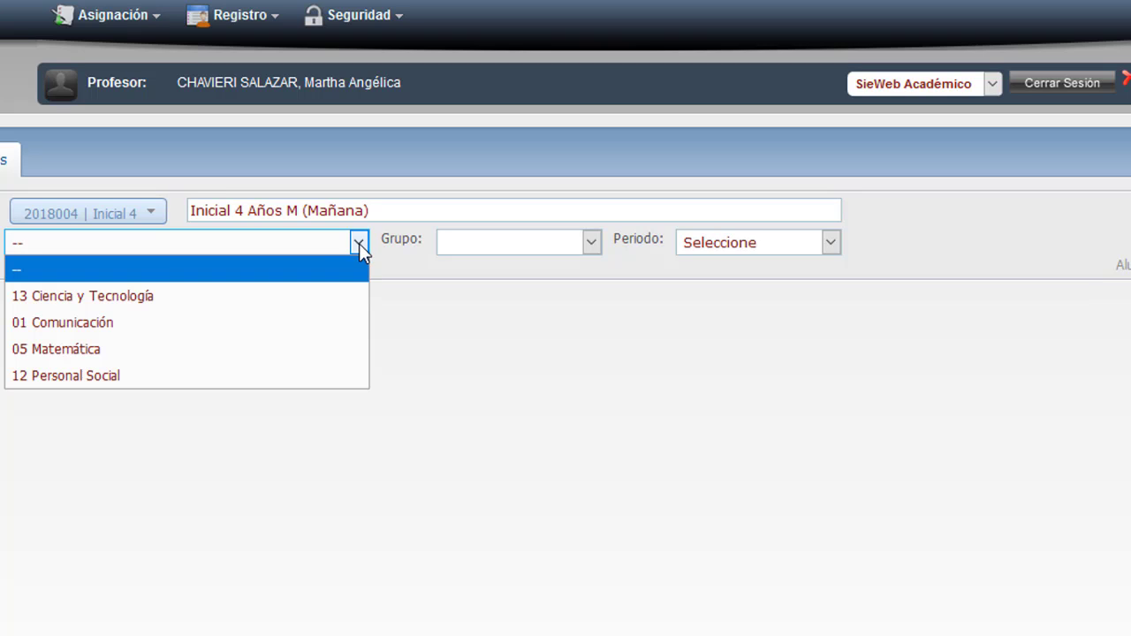
pyautogui.click(140, 325)
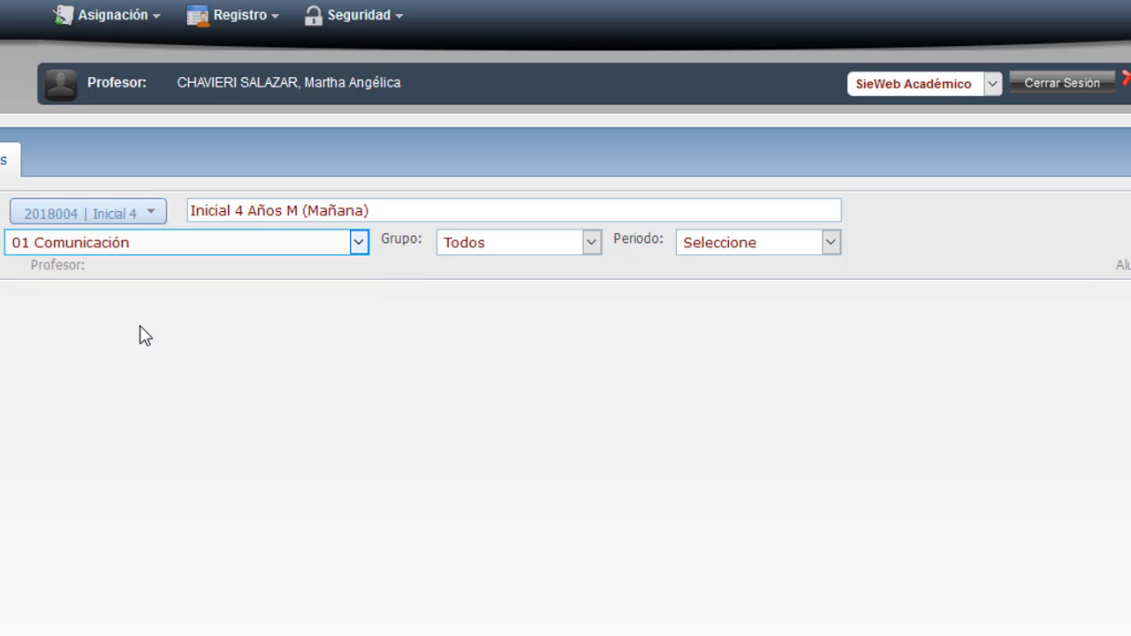
pyautogui.click(831, 242)
pyautogui.click(731, 297)
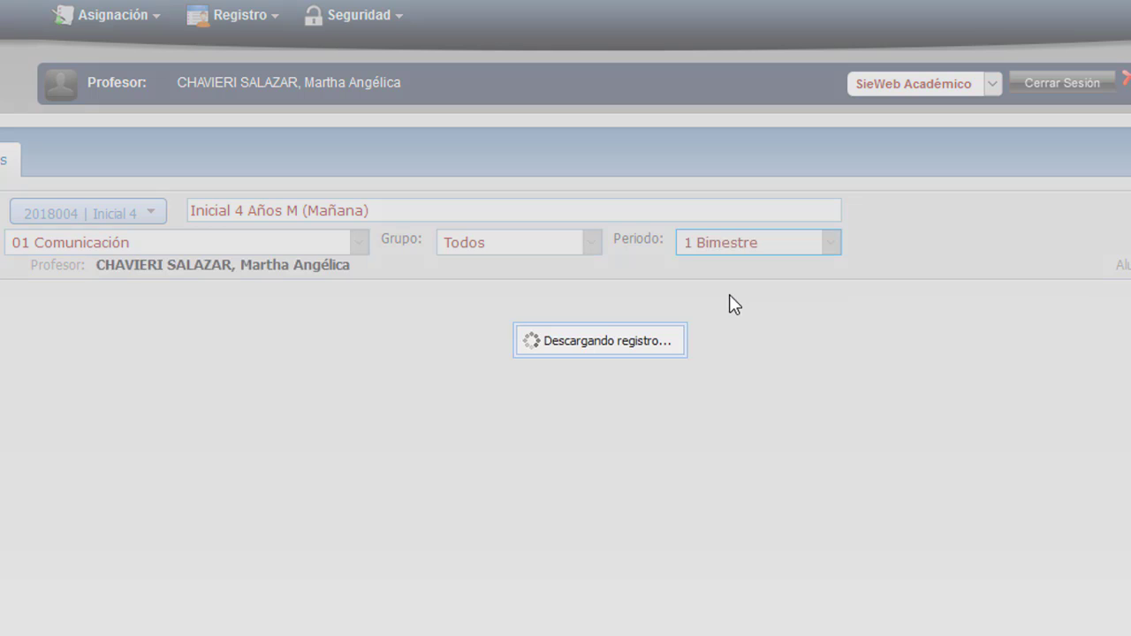
pyautogui.scroll(-2, 729, 296)
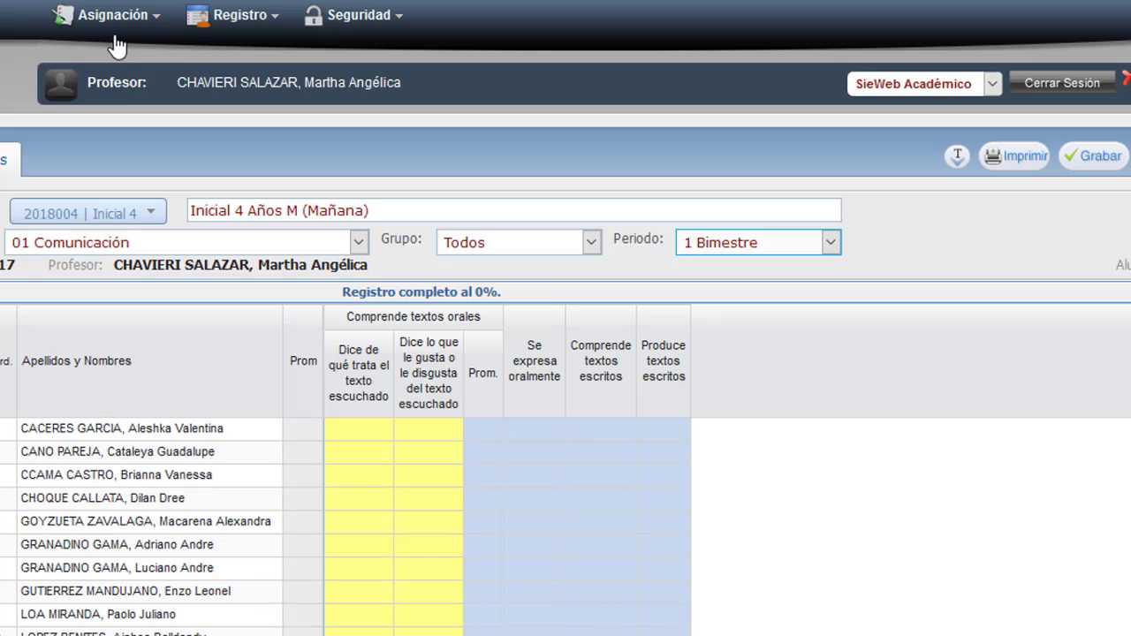
# Open Asignación's Descripción y Pesos de Competencias page filtered to Nivel Inicial, Grado 4 Años.
pyautogui.click(115, 18)
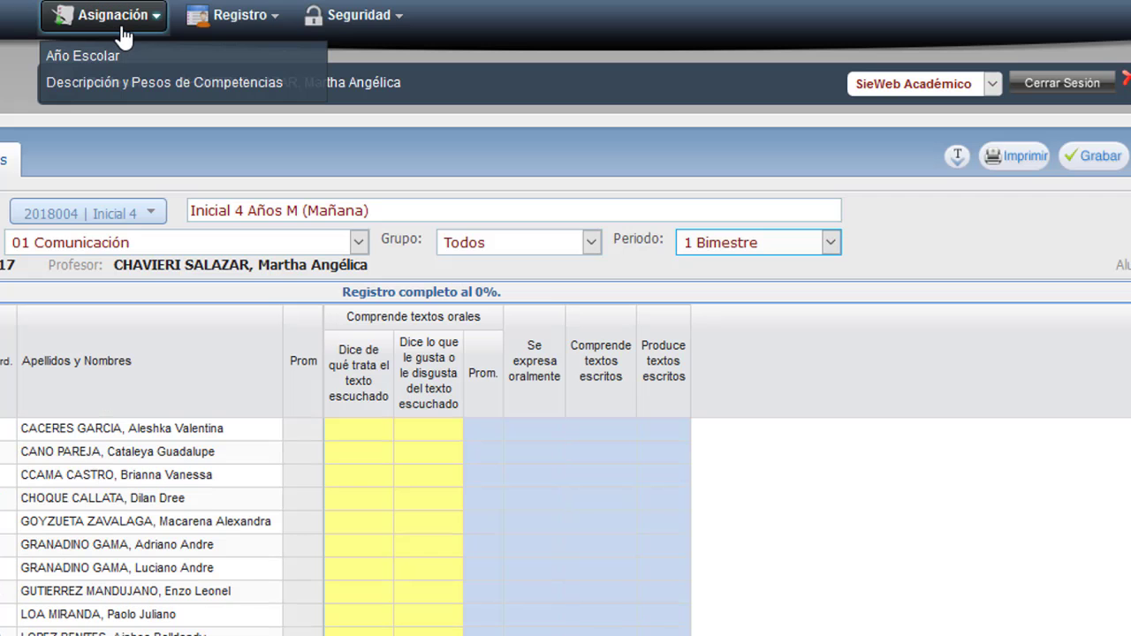
pyautogui.click(272, 89)
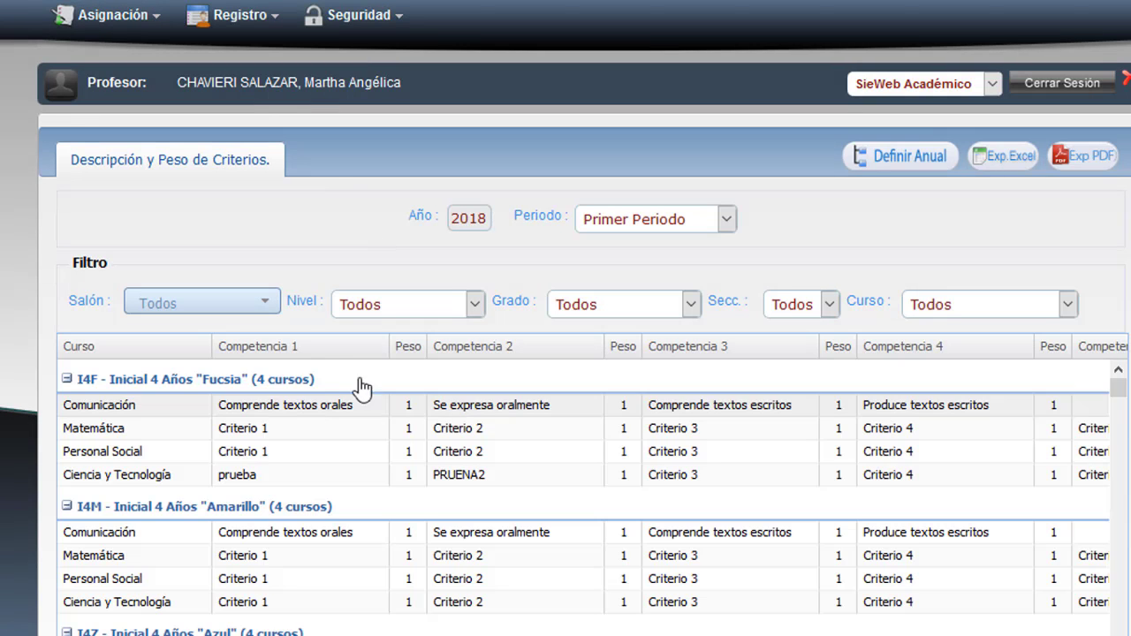
pyautogui.click(474, 304)
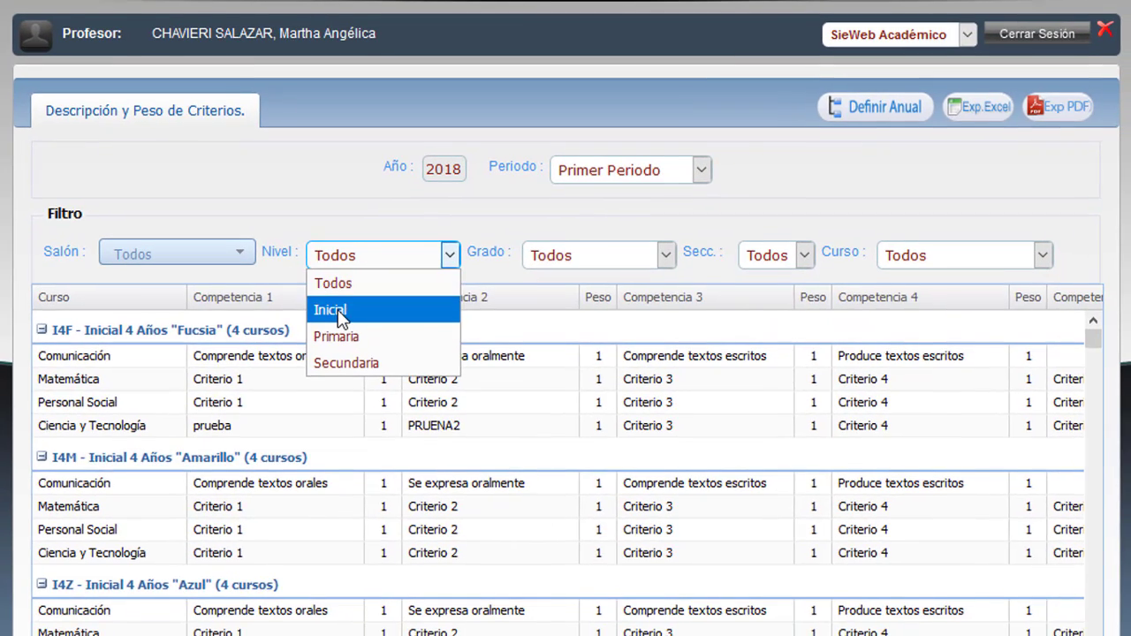
pyautogui.click(334, 311)
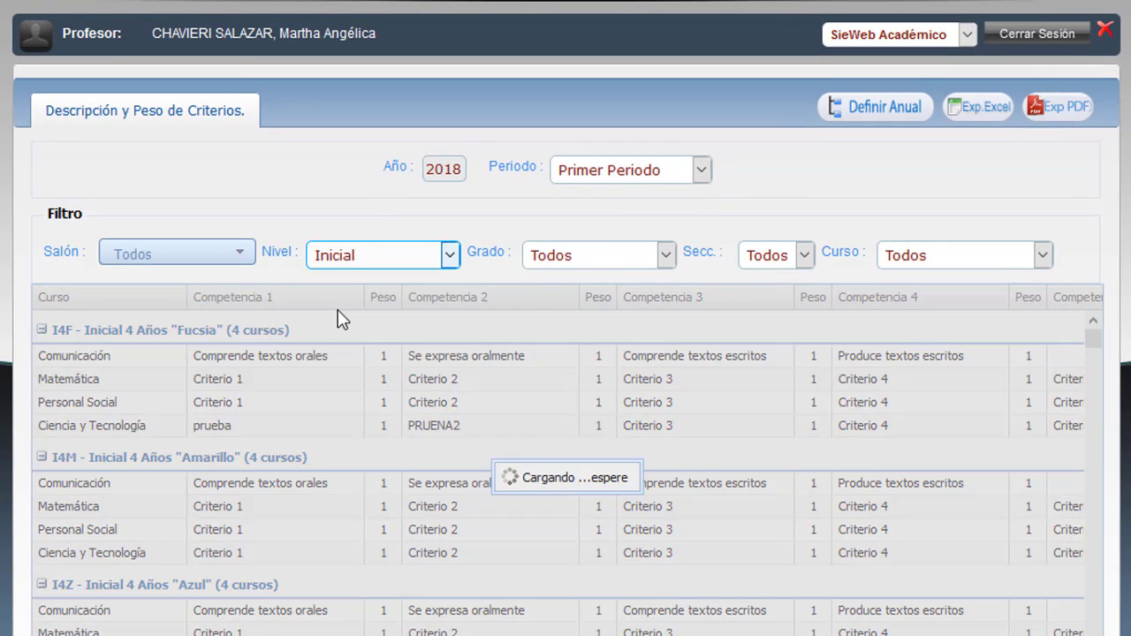
pyautogui.click(666, 254)
pyautogui.click(591, 309)
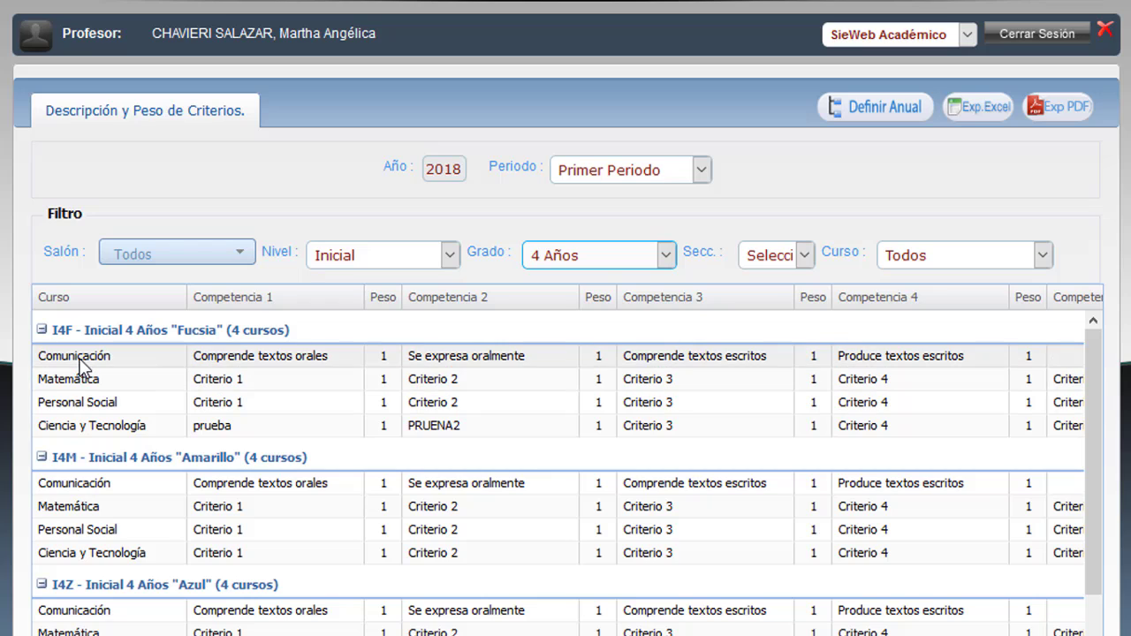
# Open the Fucsia Comunicación criteria and select the Se expresa oralmente competency.
pyautogui.doubleClick(78, 364)
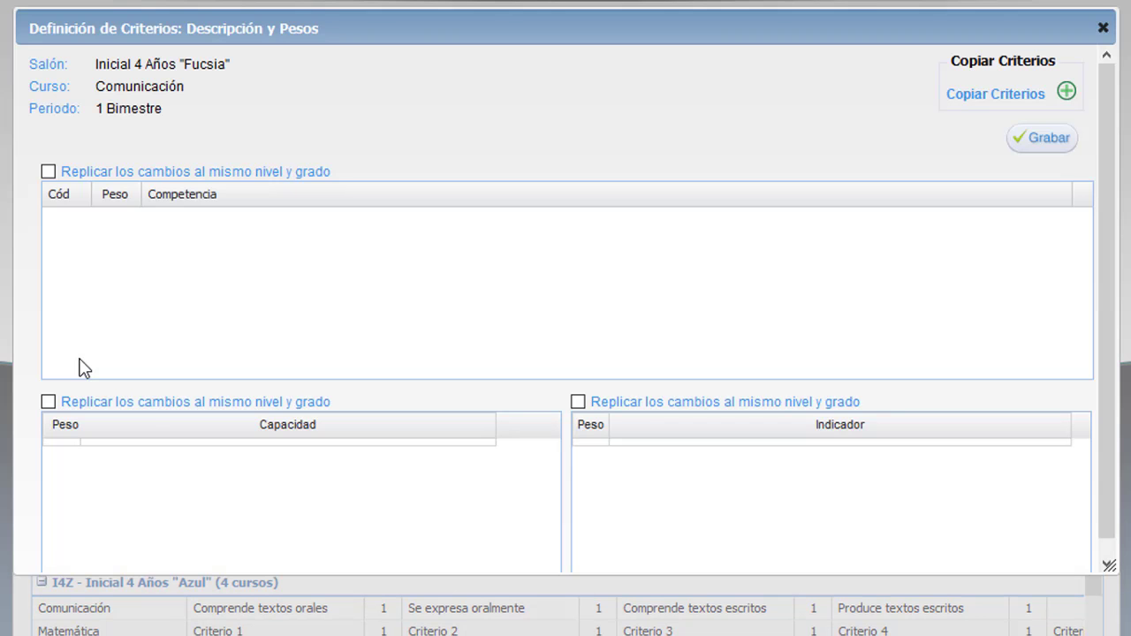
pyautogui.click(313, 224)
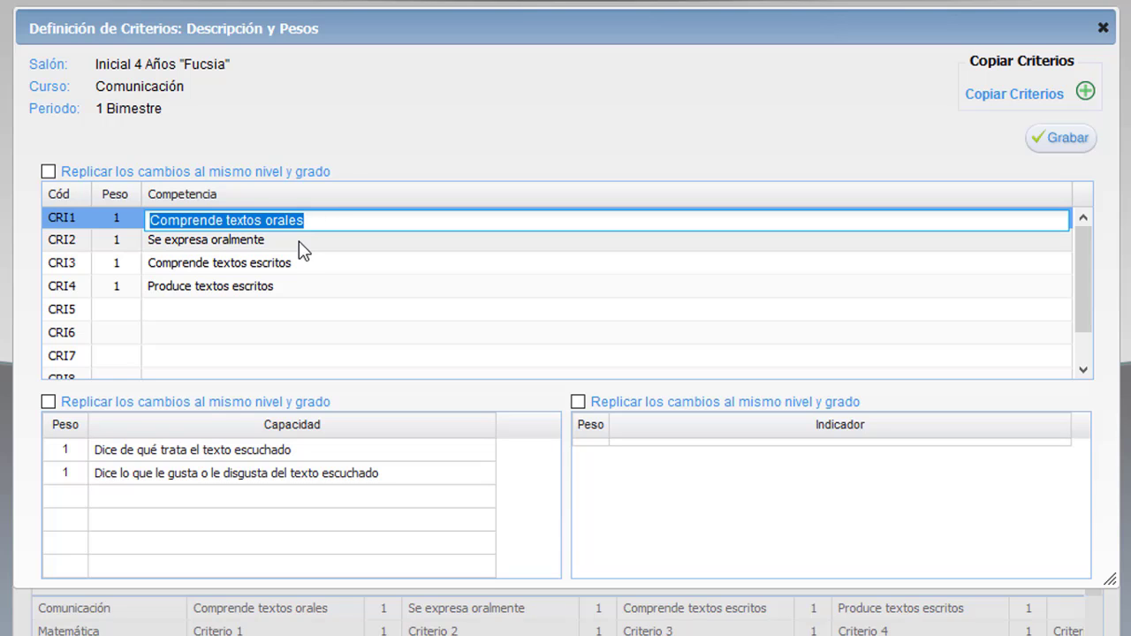
pyautogui.click(300, 244)
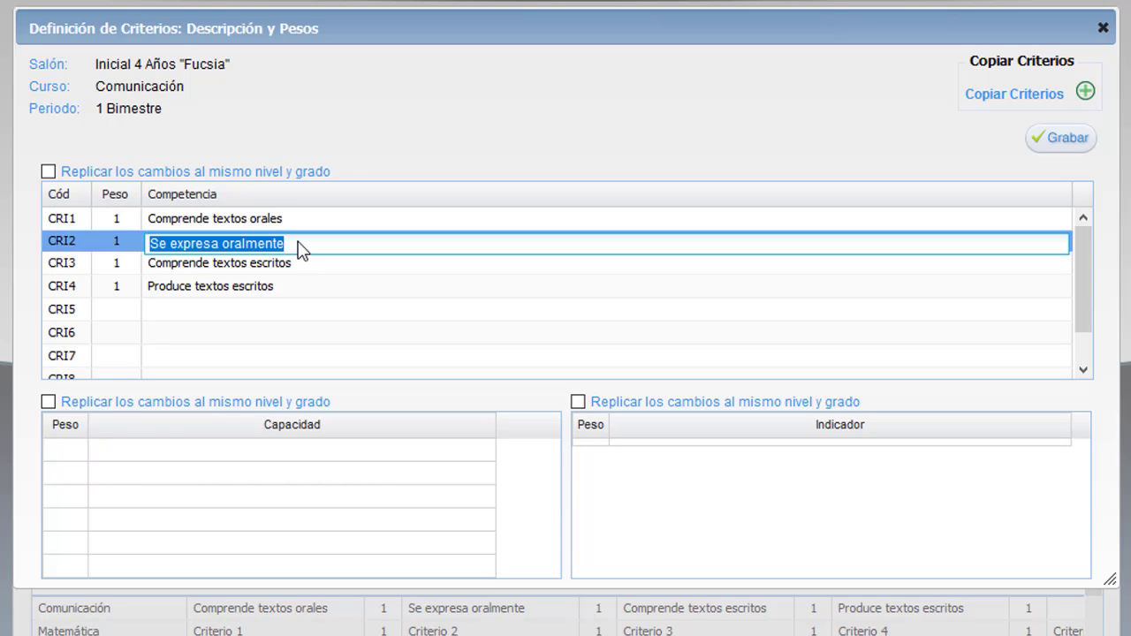
# Add a weight-1 capacity 'Desarrolla sus ideas…' copied from the Word syllabus.
pyautogui.hotkey('alt', 'Tab')
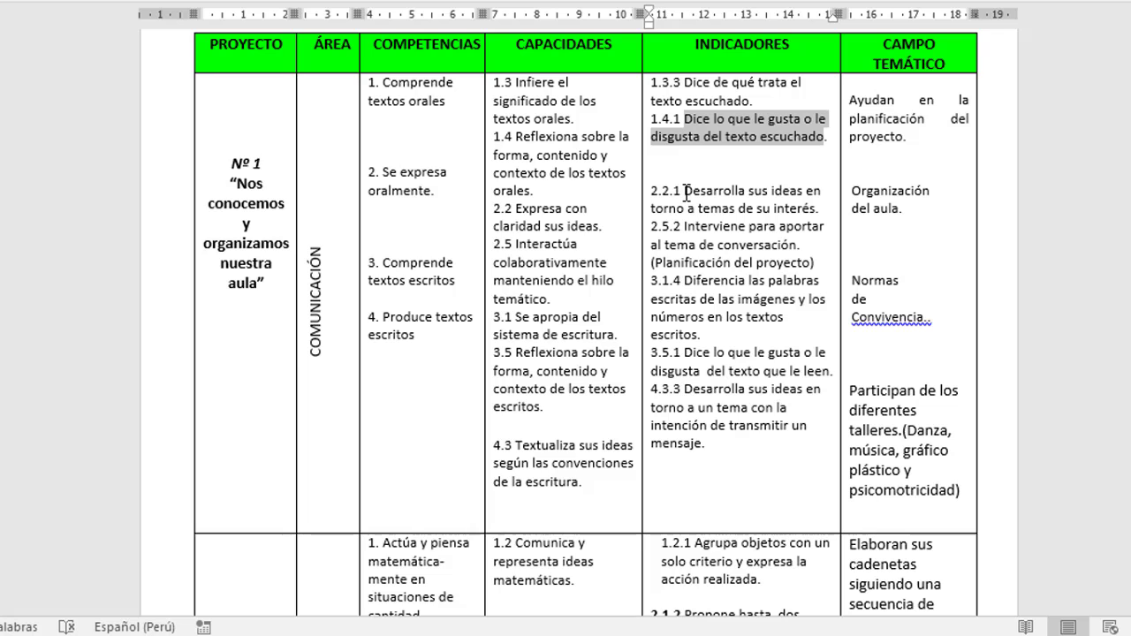
pyautogui.click(686, 191)
pyautogui.moveTo(685, 191); pyautogui.dragTo(816, 209)
pyautogui.rightClick(844, 205)
pyautogui.click(854, 247)
pyautogui.hotkey('alt', 'Tab')
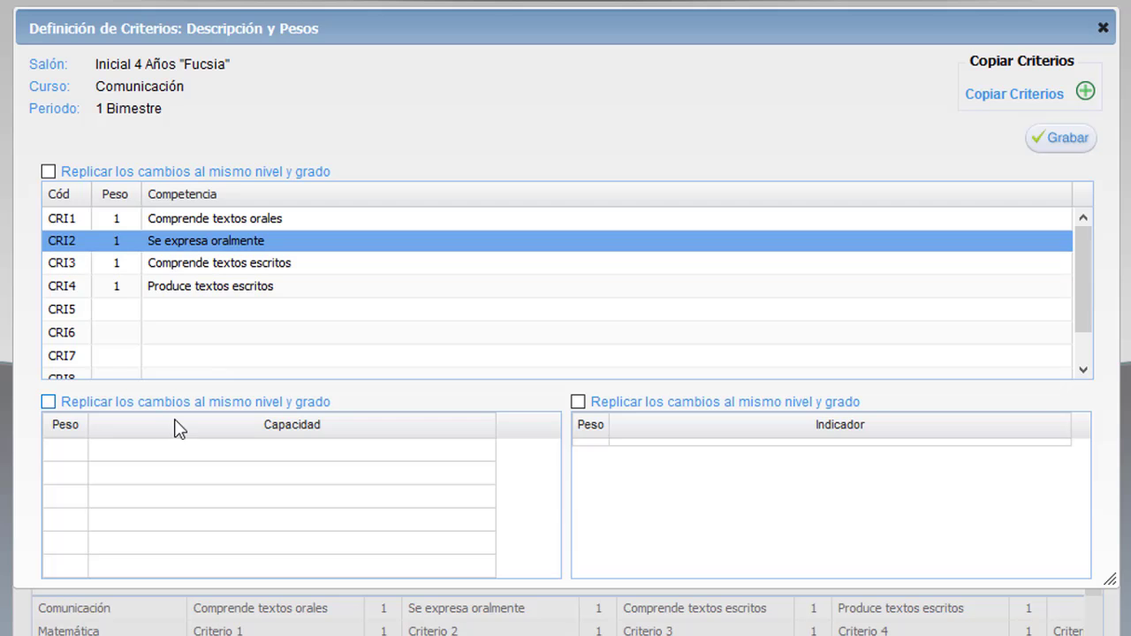
pyautogui.click(72, 450)
pyautogui.write('1')
pyautogui.click(129, 450)
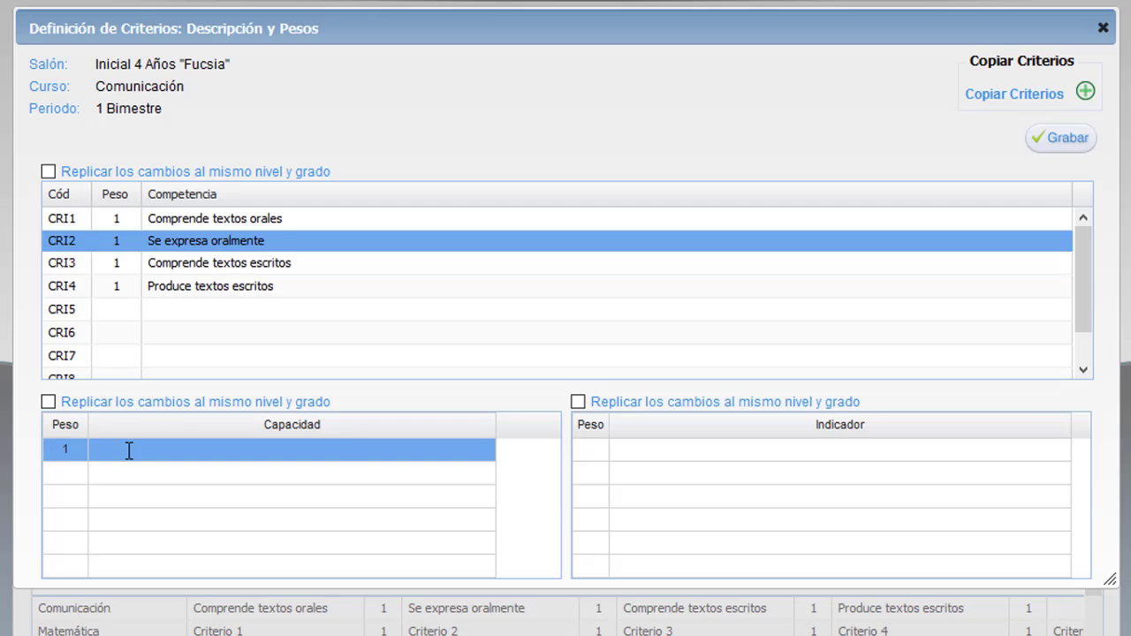
pyautogui.rightClick(129, 451)
pyautogui.click(197, 548)
# Add the second capacity 'Interviene para aportar…', tick Replicar, and save the criteria.
pyautogui.hotkey('alt', 'Tab')
pyautogui.click(685, 227)
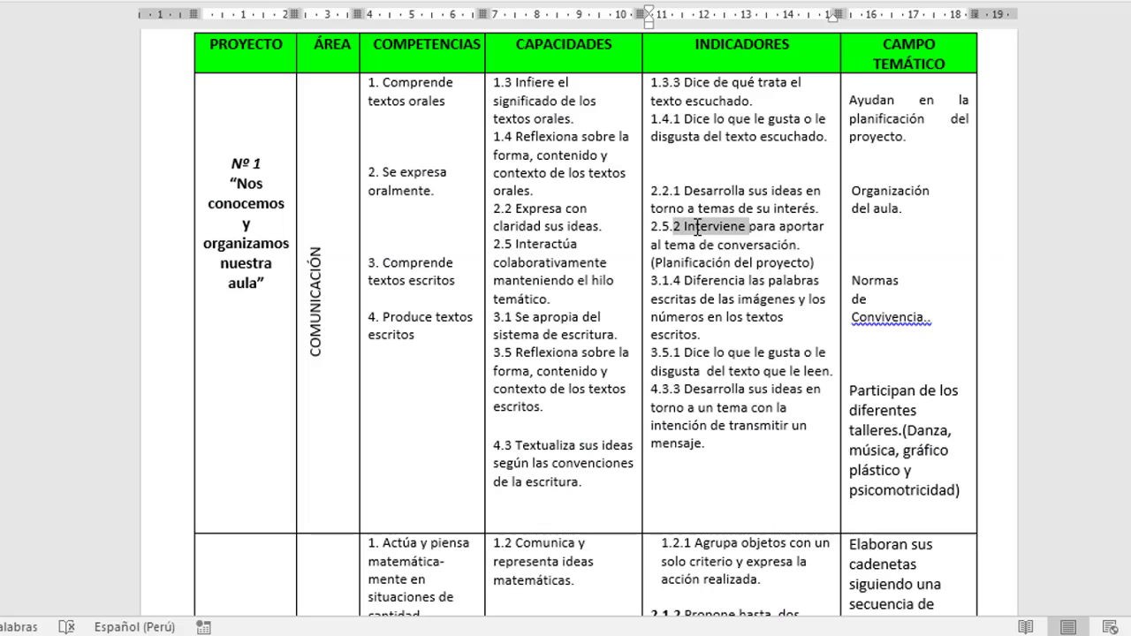
pyautogui.moveTo(686, 226); pyautogui.dragTo(805, 245)
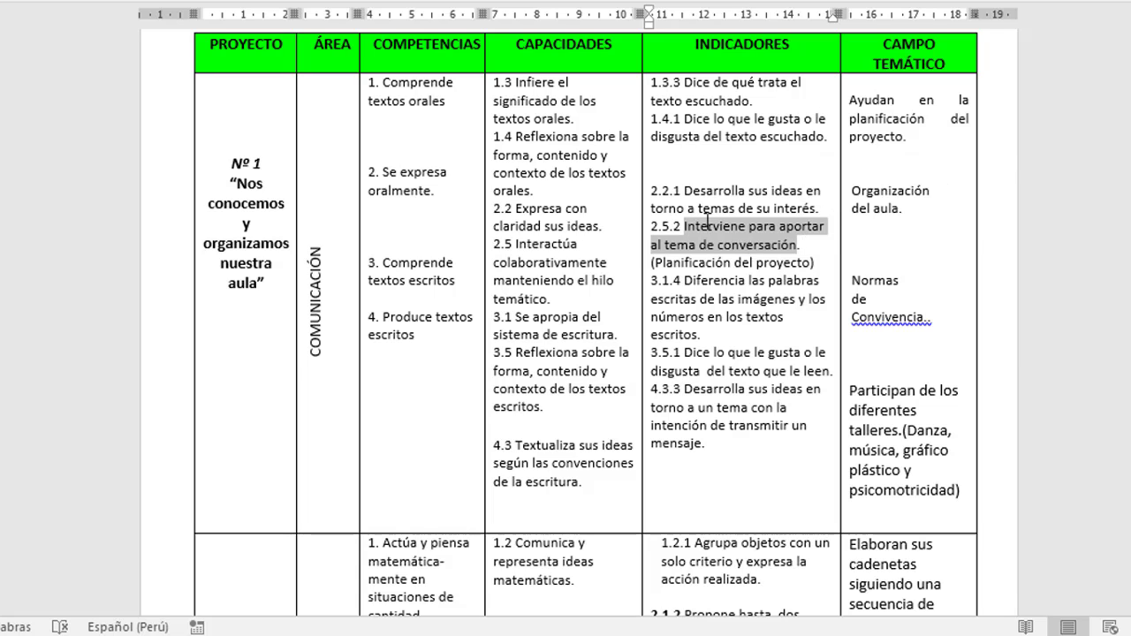
pyautogui.keyDown('shift'); pyautogui.click(816, 261); pyautogui.keyUp('shift')
pyautogui.rightClick(747, 251)
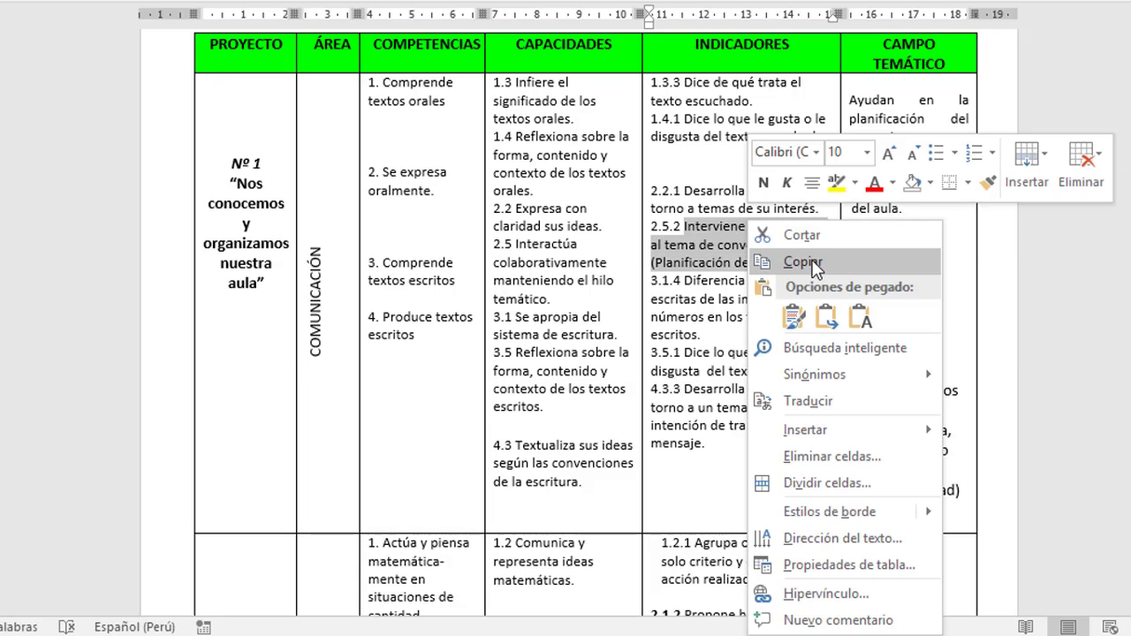
pyautogui.click(803, 262)
pyautogui.hotkey('alt', 'Tab')
pyautogui.click(72, 477)
pyautogui.click(119, 473)
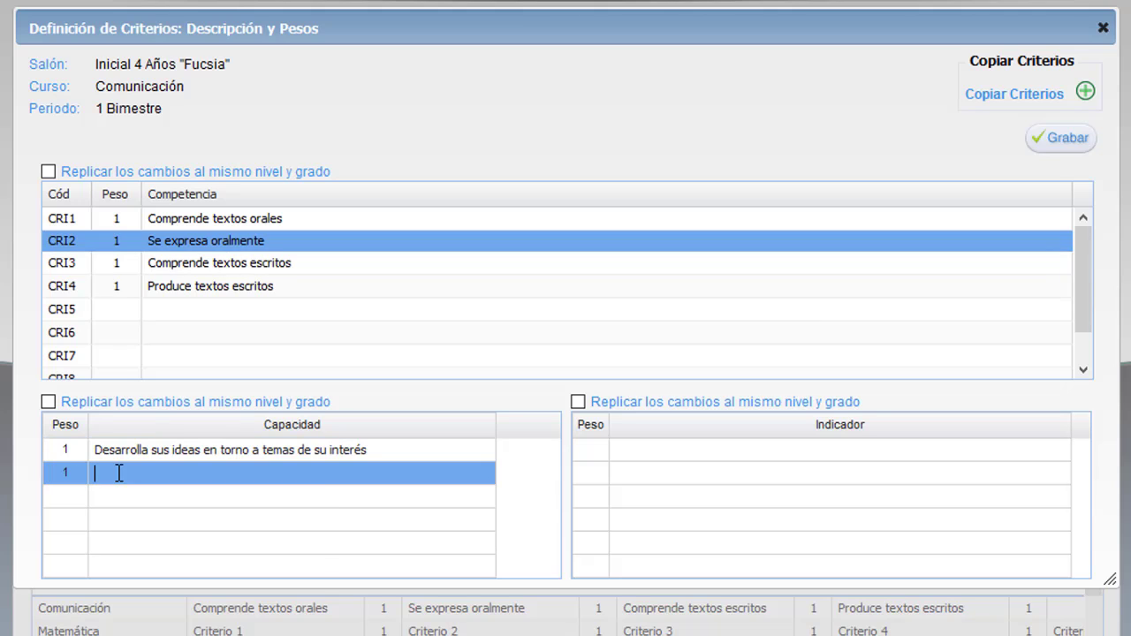
pyautogui.rightClick(120, 473)
pyautogui.click(186, 572)
pyautogui.click(47, 402)
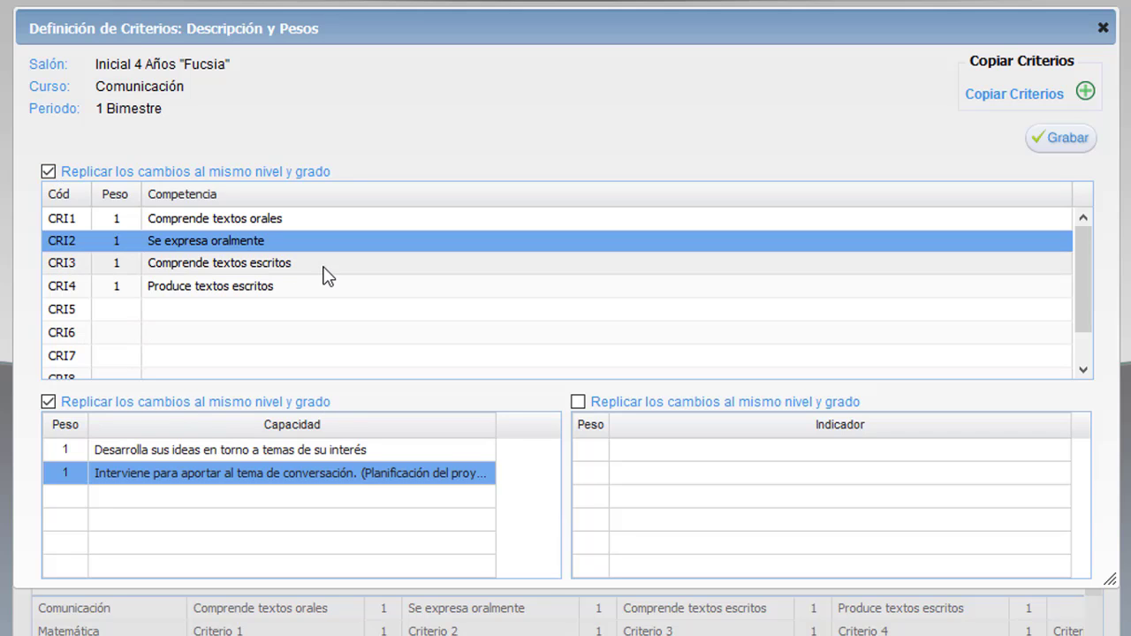
pyautogui.click(1067, 139)
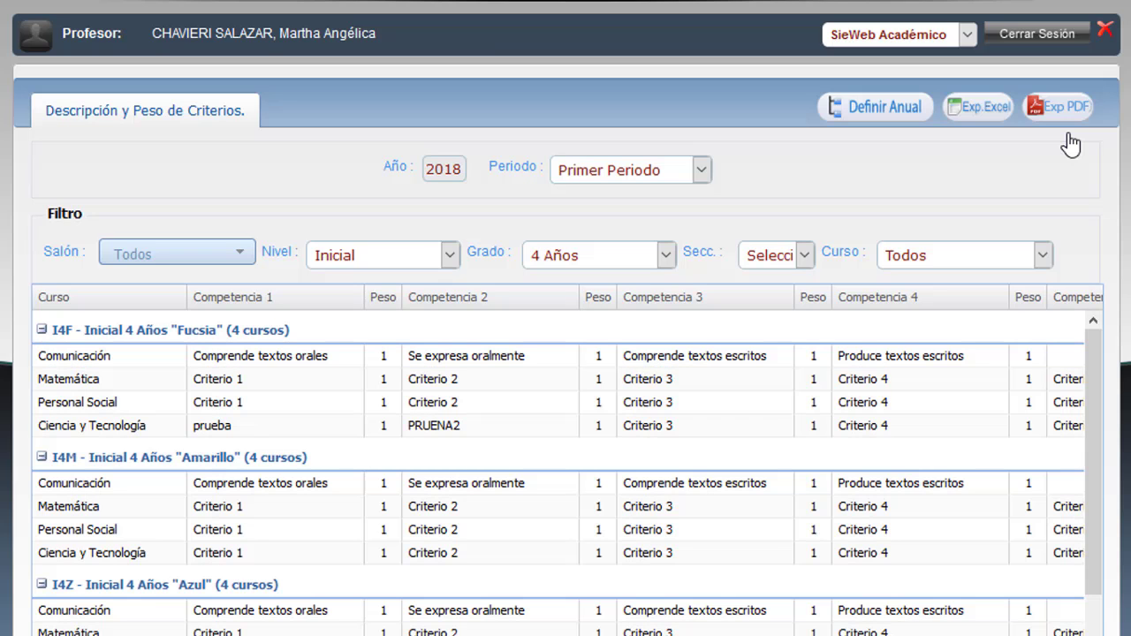
# Give Comprende textos escritos a weight-1 capacity 'Diferencia las palabras escritas…' from the syllabus.
pyautogui.doubleClick(82, 358)
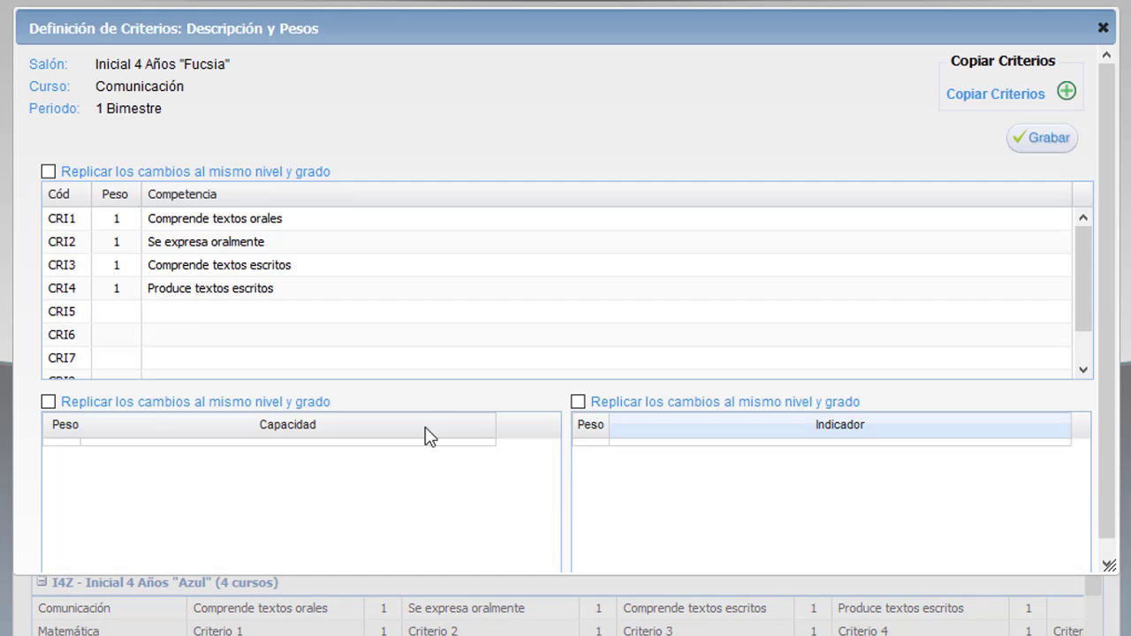
pyautogui.click(177, 266)
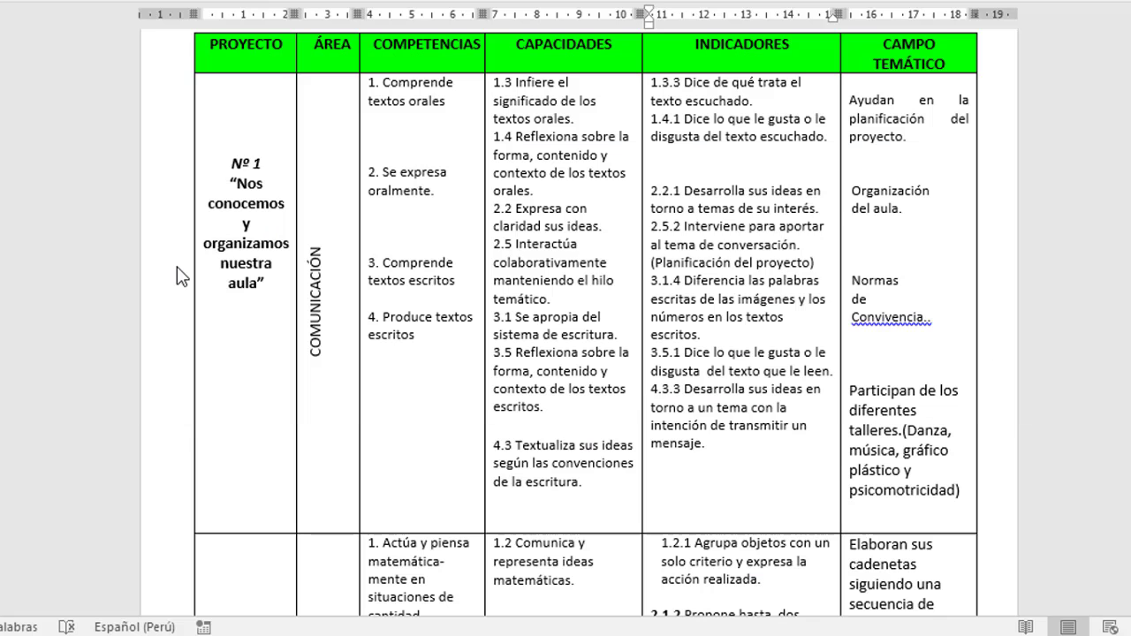
pyautogui.moveTo(685, 226); pyautogui.dragTo(814, 262)
pyautogui.moveTo(685, 280); pyautogui.dragTo(695, 334)
pyautogui.rightClick(695, 333)
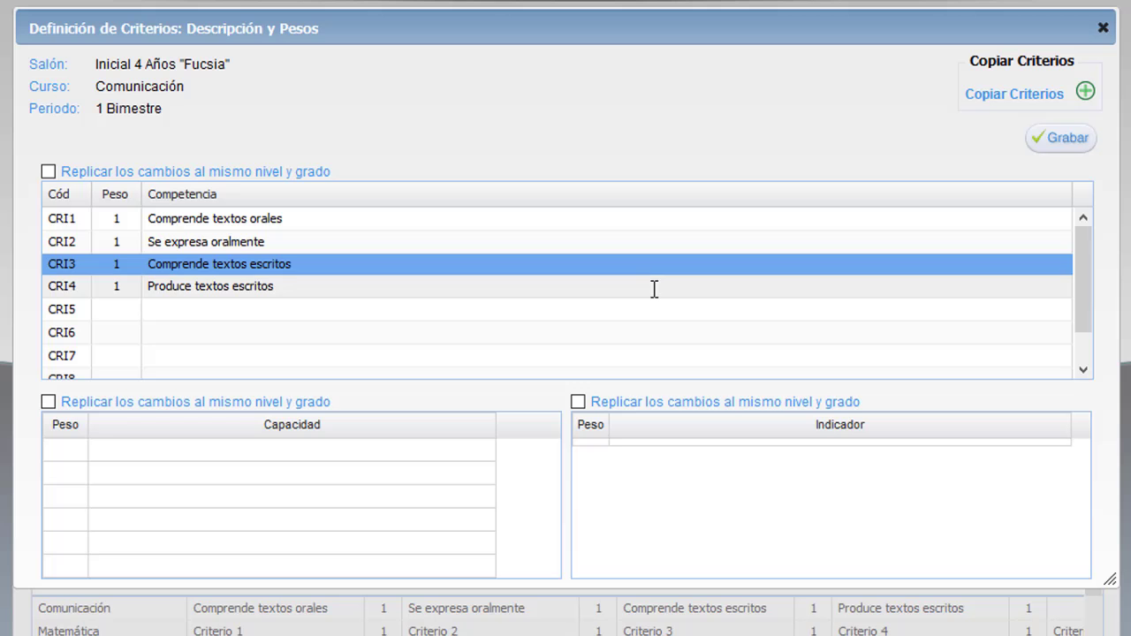
pyautogui.click(71, 457)
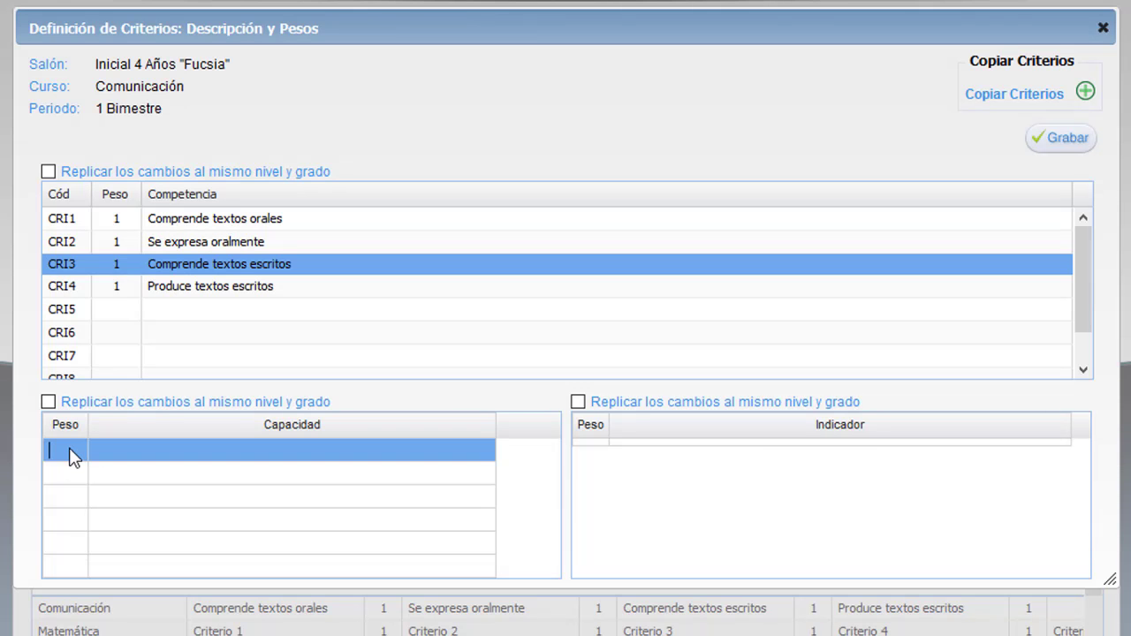
pyautogui.write('1')
pyautogui.rightClick(118, 451)
pyautogui.click(177, 555)
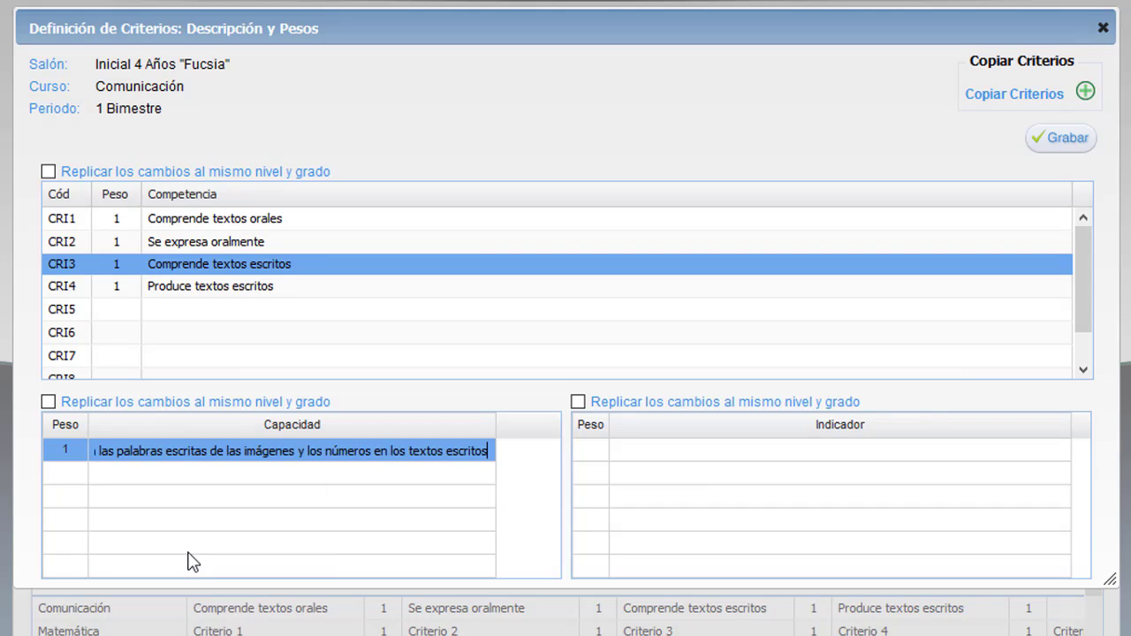
pyautogui.click(152, 478)
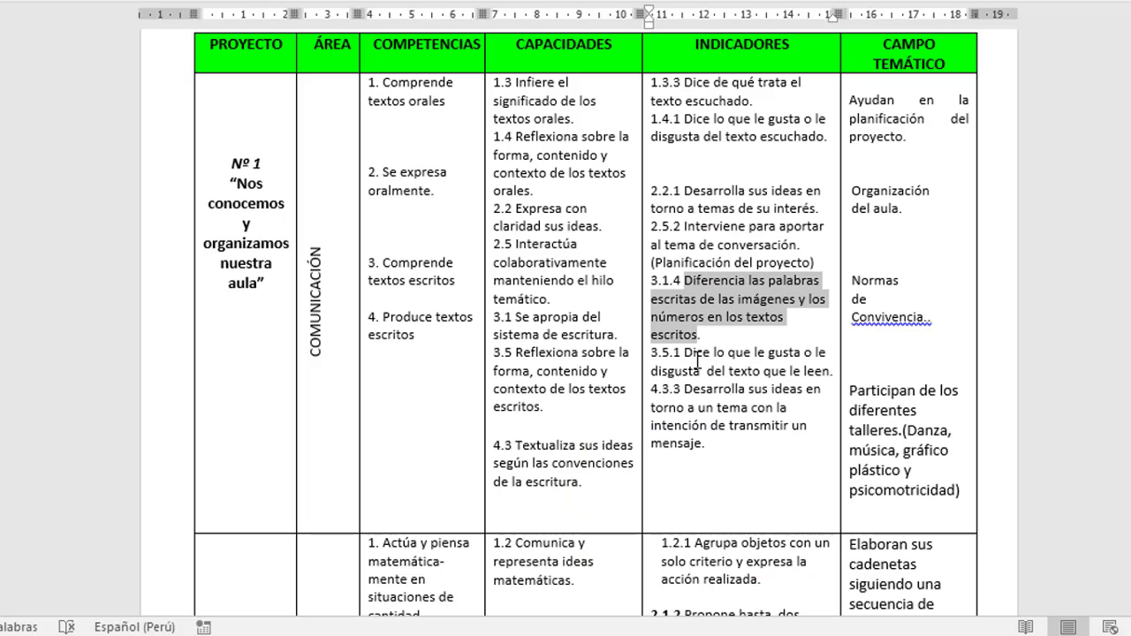
# Add 'Dice lo que le gusta…' as its second capacity.
pyautogui.moveTo(737, 350); pyautogui.dragTo(834, 372)
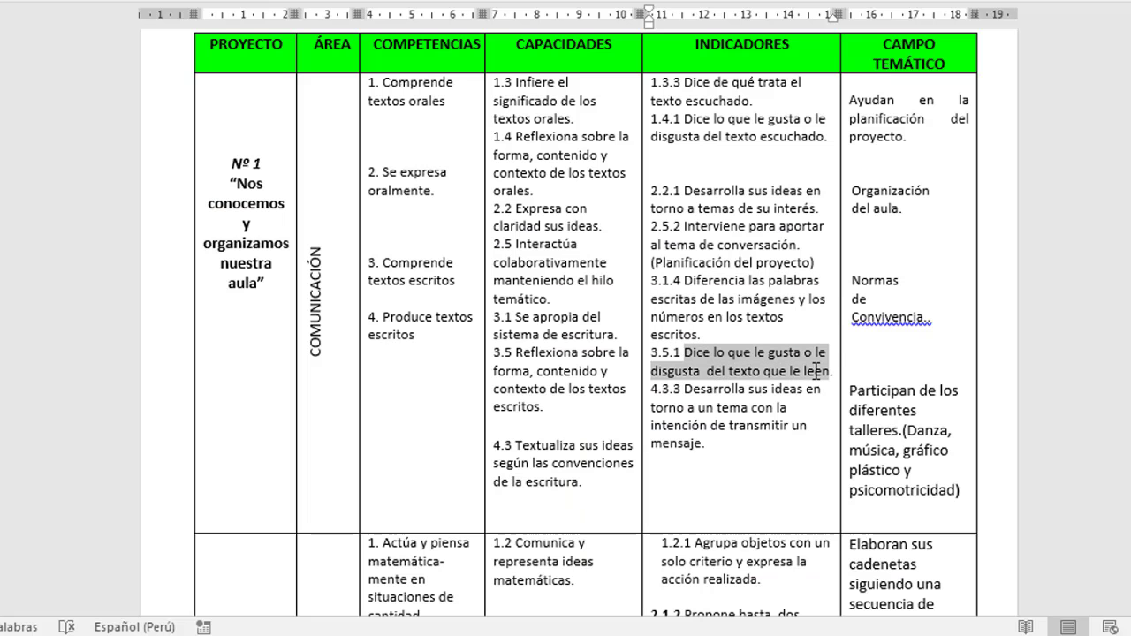
pyautogui.rightClick(833, 371)
pyautogui.click(875, 3)
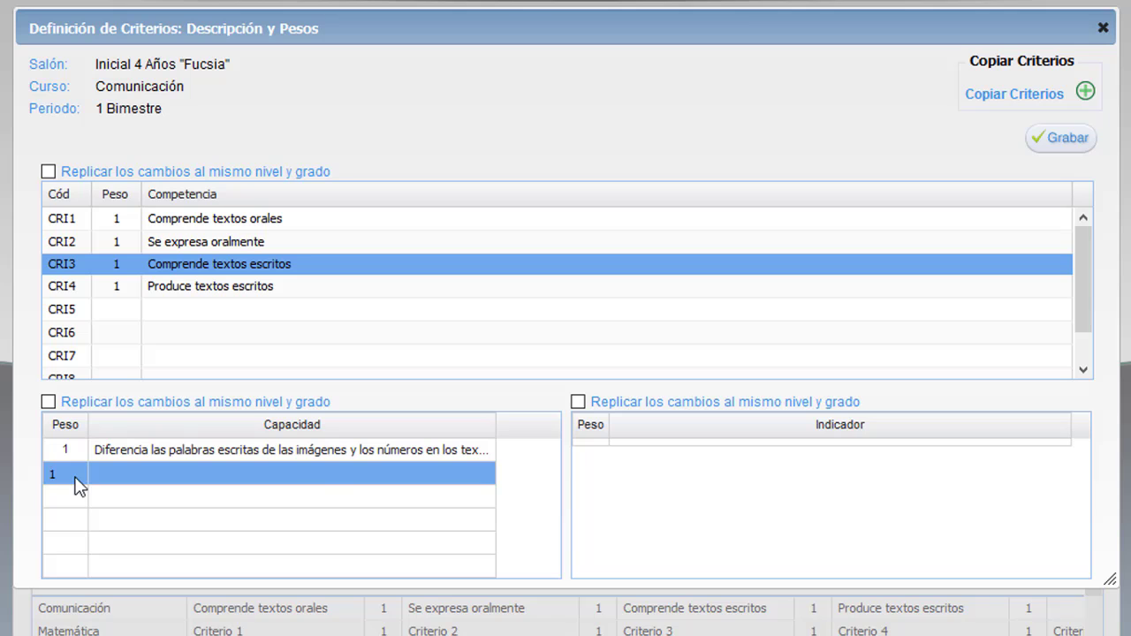
pyautogui.rightClick(123, 470)
pyautogui.click(177, 564)
# Give Produce textos escritos the capacity 'Desarrolla sus ideas…', tick both Replicar boxes, and save.
pyautogui.doubleClick(319, 290)
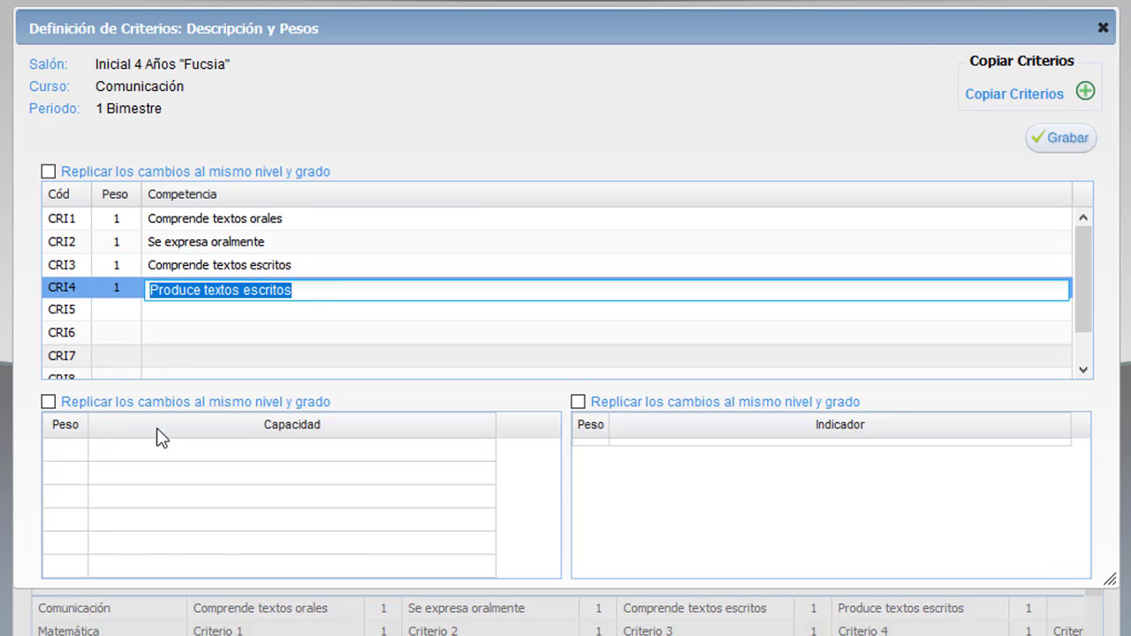
pyautogui.click(80, 450)
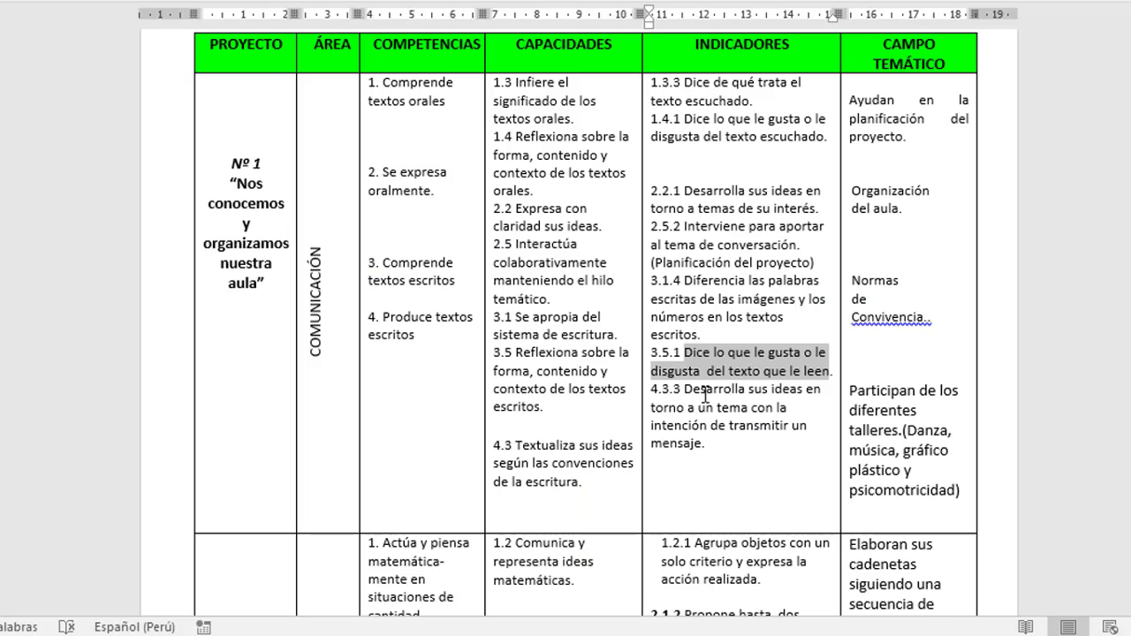
pyautogui.moveTo(683, 389); pyautogui.dragTo(704, 444)
pyautogui.rightClick(704, 446)
pyautogui.click(770, 77)
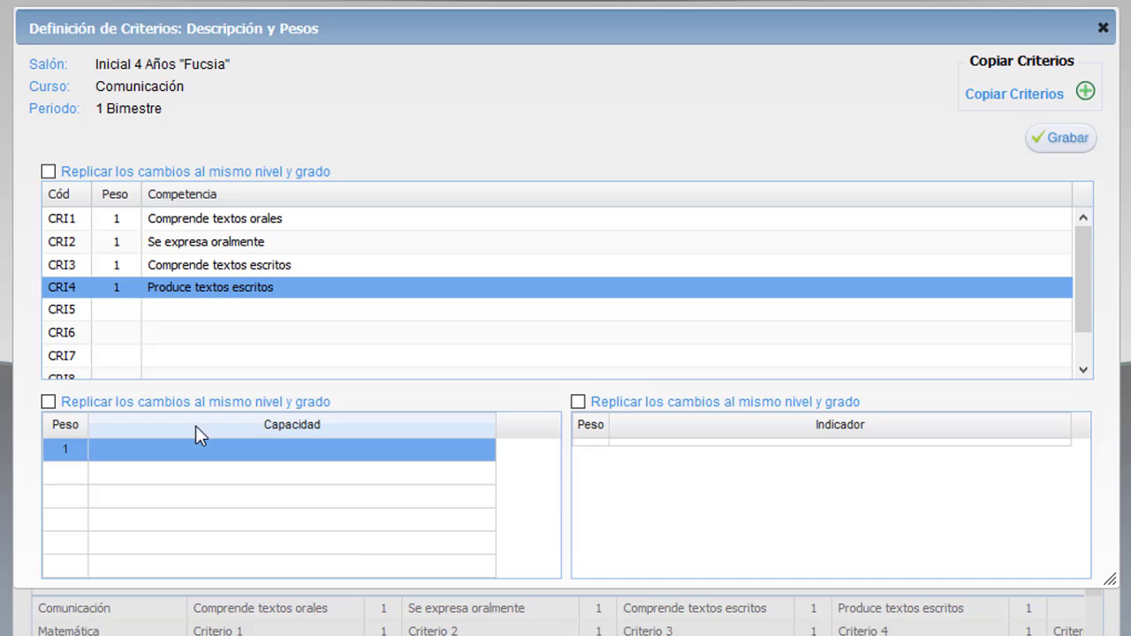
pyautogui.rightClick(147, 448)
pyautogui.click(184, 539)
pyautogui.click(48, 171)
pyautogui.click(111, 400)
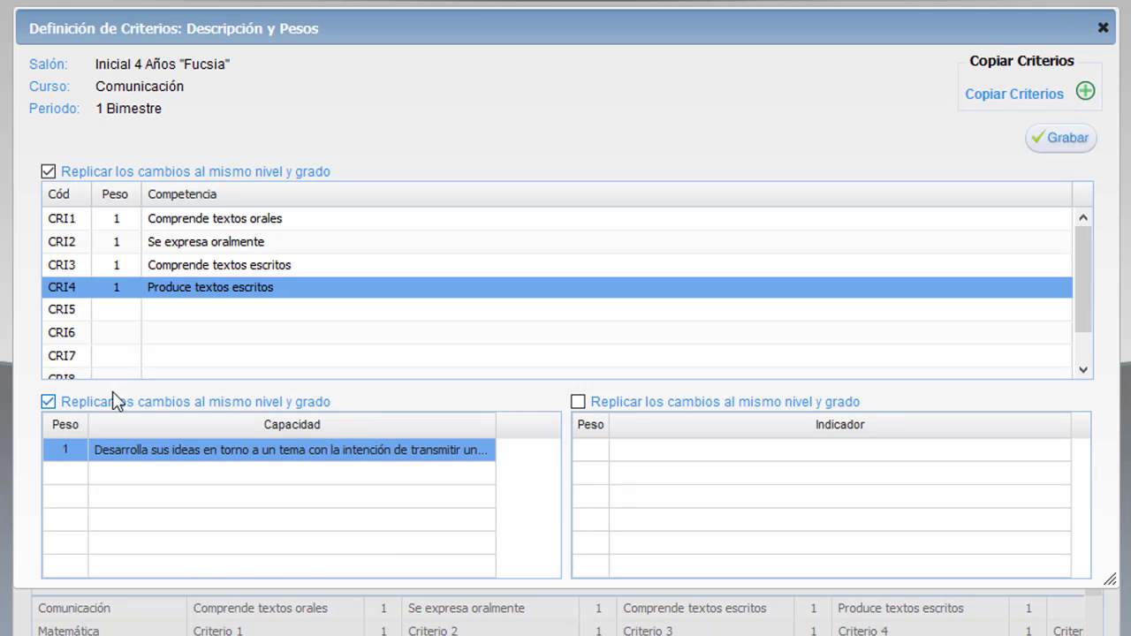
pyautogui.click(1067, 138)
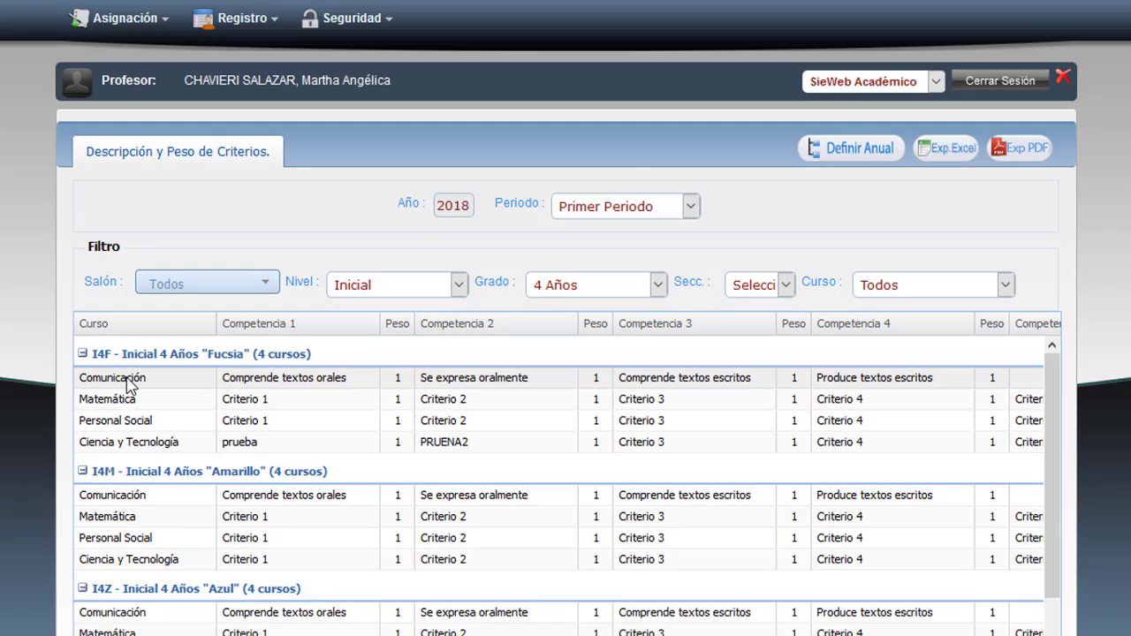
# Load the 1 Bimestre Comunicación register for classroom 2018004 Inicial 4 Años M, then reopen the Salón list.
pyautogui.click(232, 23)
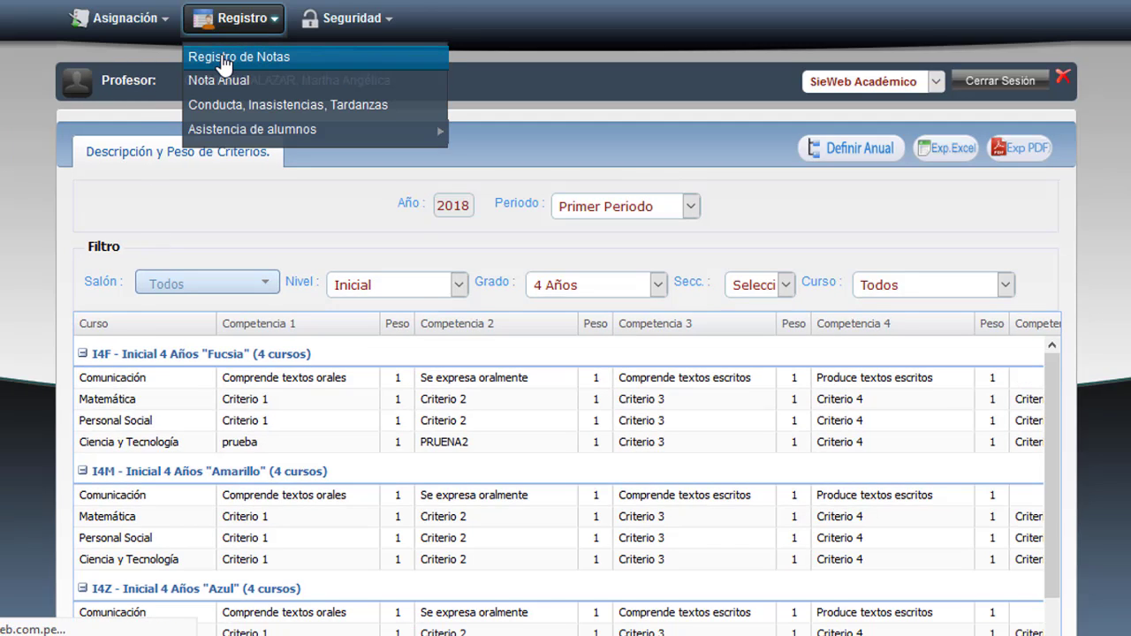
pyautogui.click(224, 65)
pyautogui.click(687, 277)
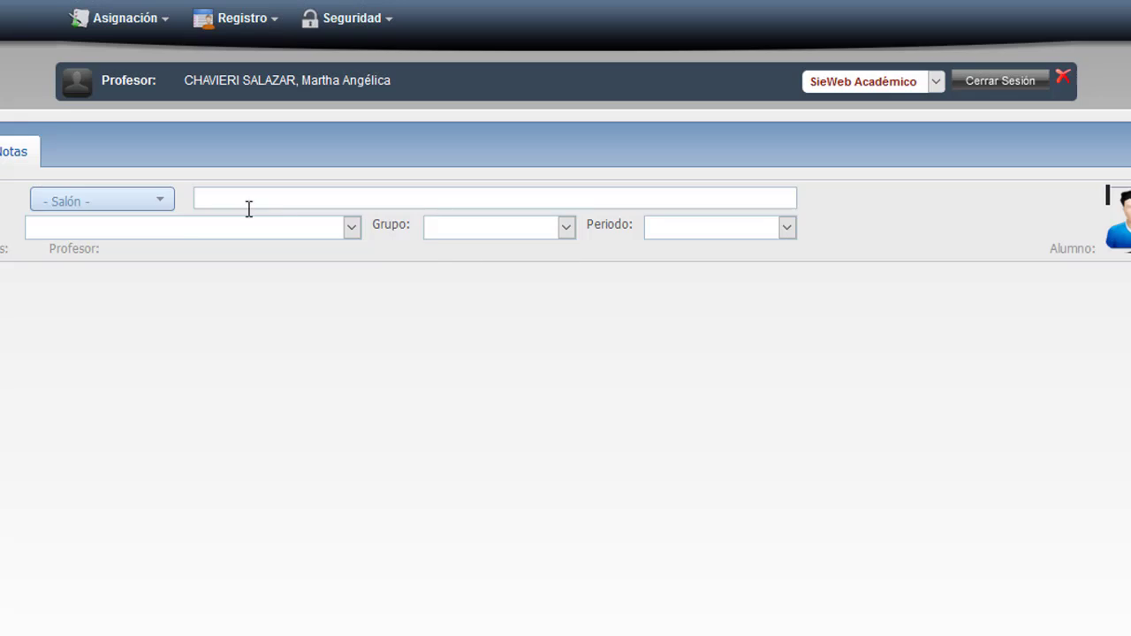
pyautogui.click(157, 206)
pyautogui.click(138, 258)
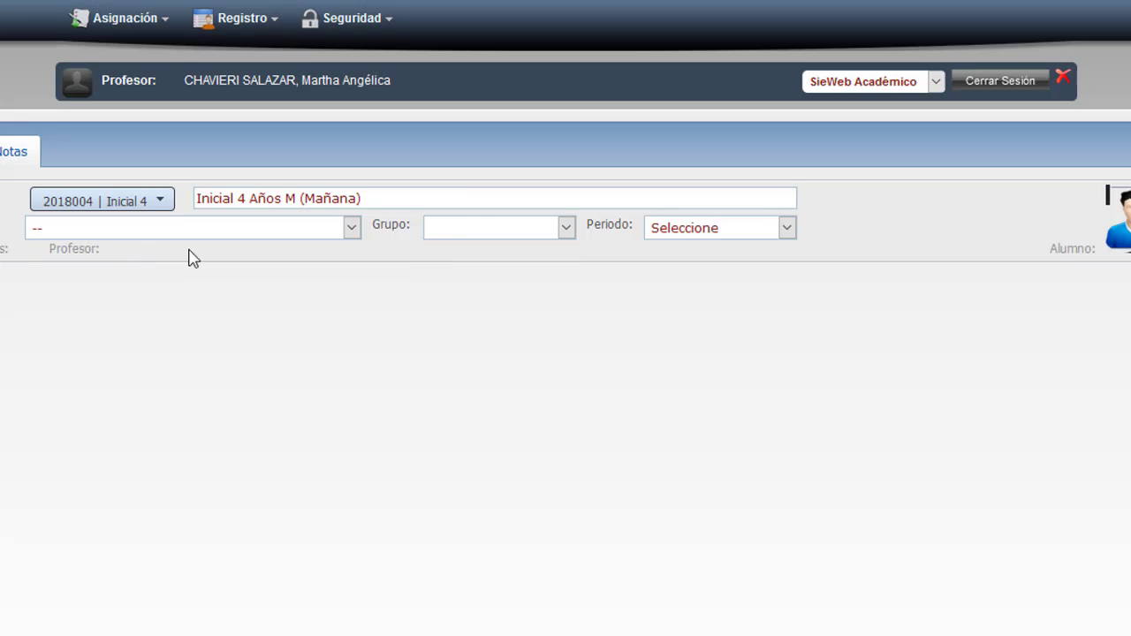
pyautogui.click(348, 228)
pyautogui.click(133, 303)
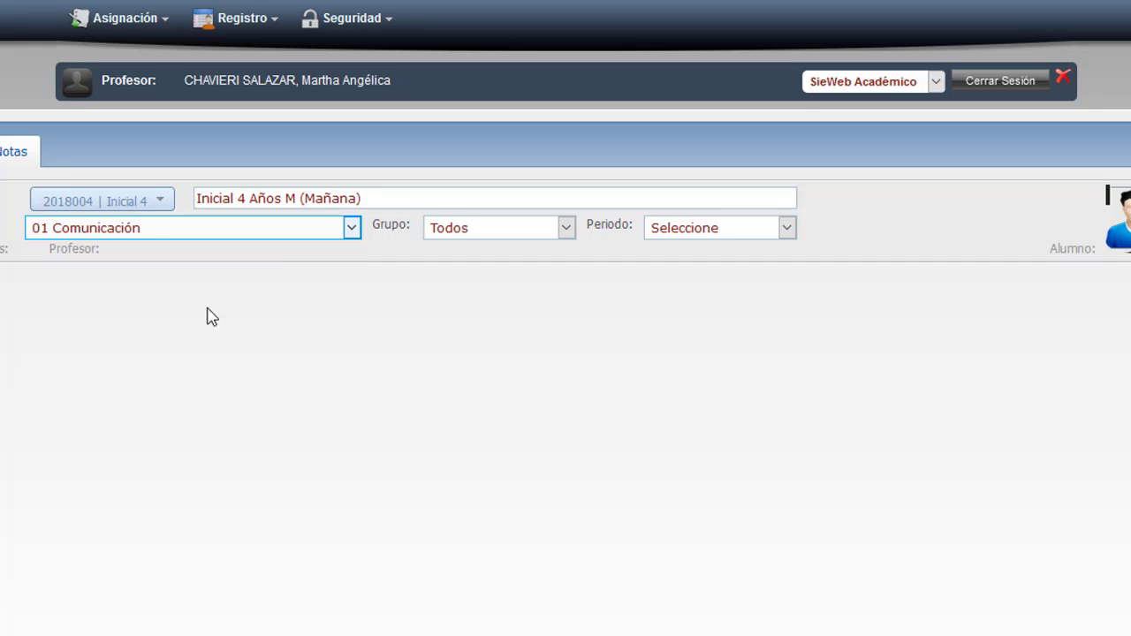
pyautogui.click(712, 231)
pyautogui.click(698, 280)
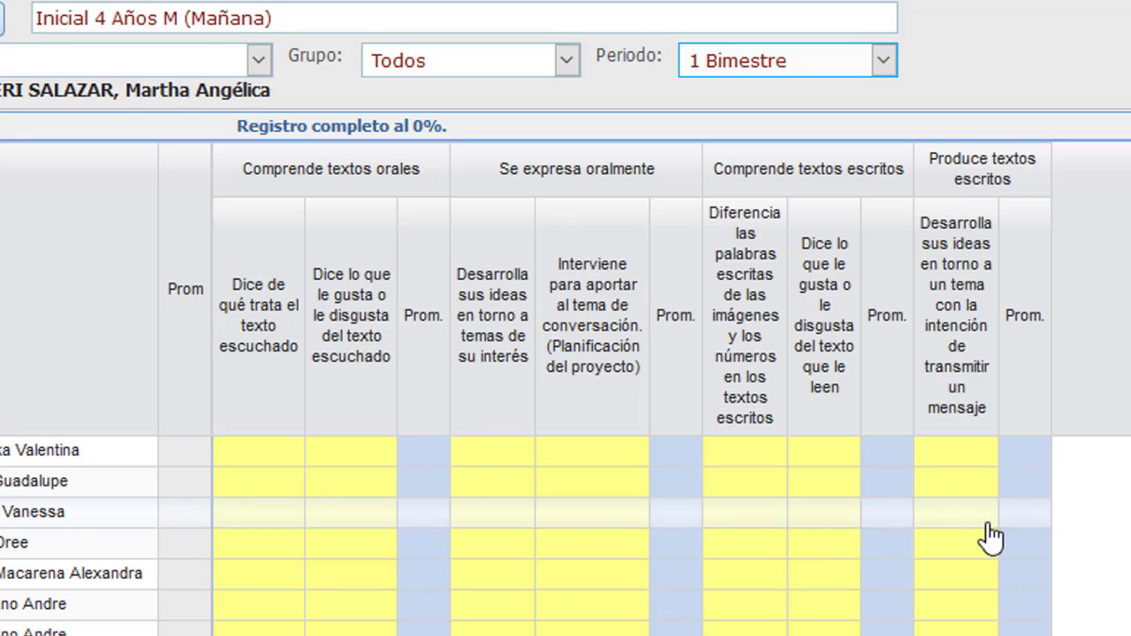
pyautogui.scroll(3, 286, 404)
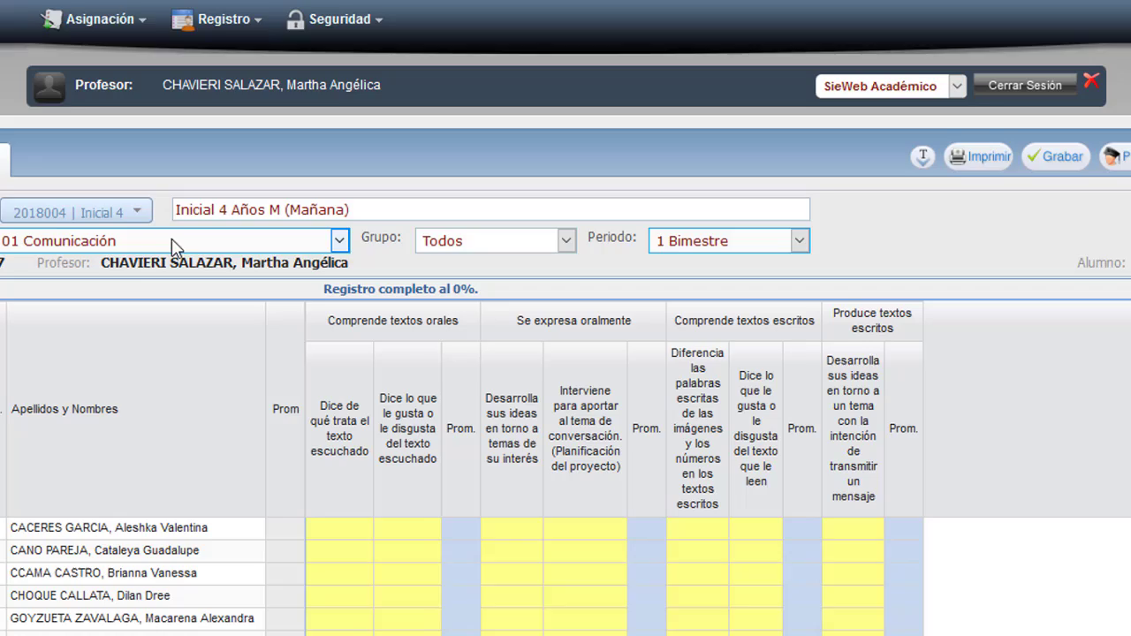
pyautogui.click(133, 212)
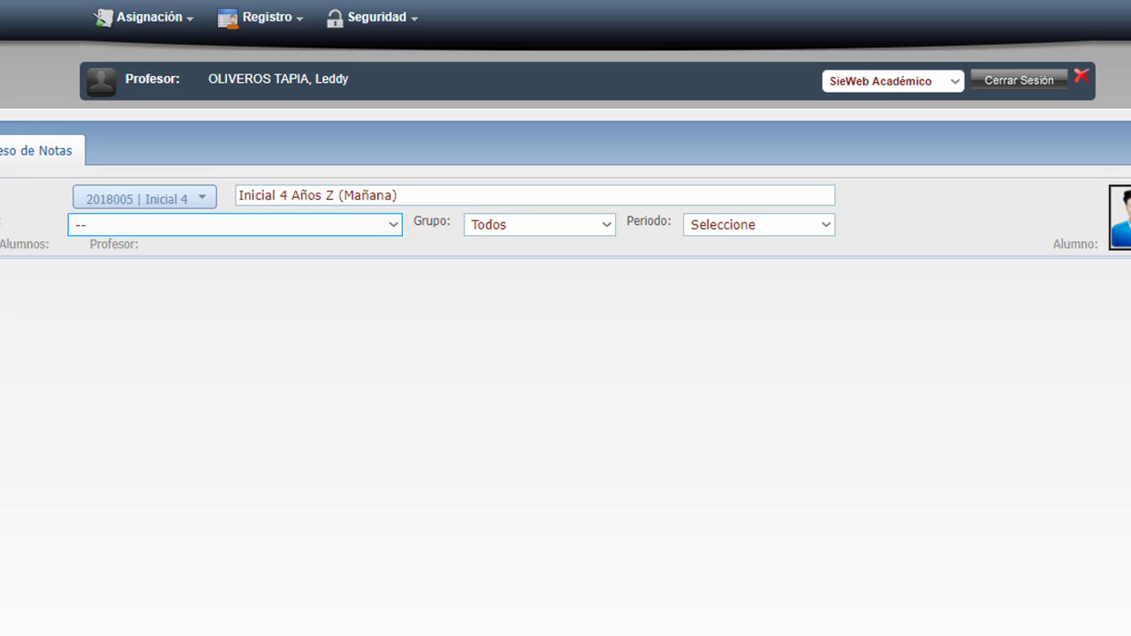
# Show the 1 Bimestre Comunicación register for classroom 2018005 Azul: 17 students, all capacity columns.
pyautogui.click(202, 199)
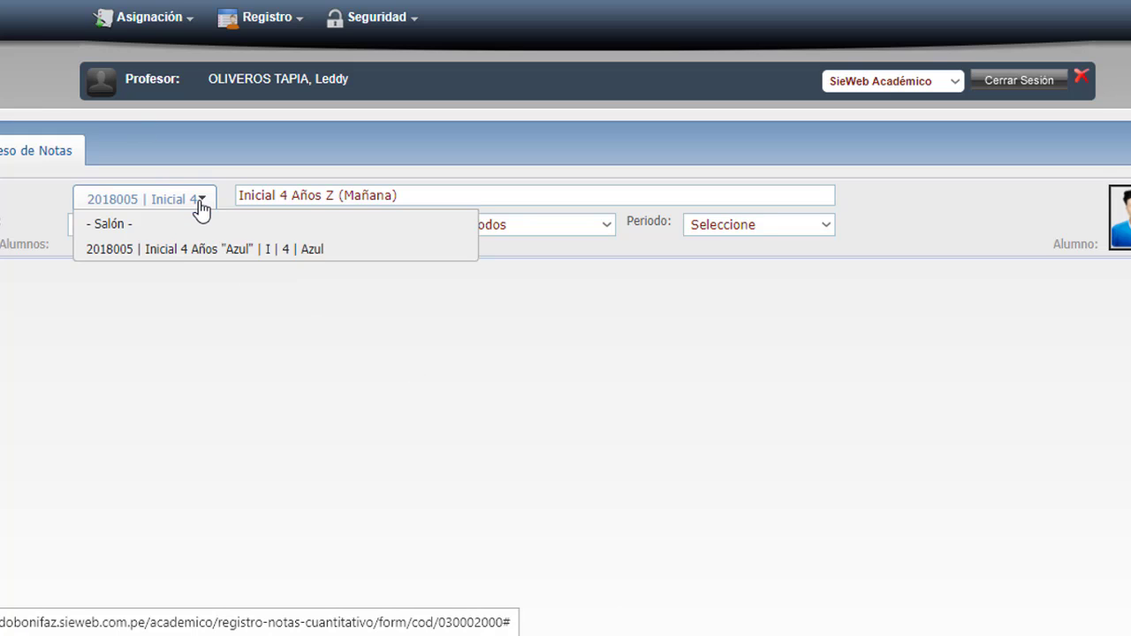
pyautogui.click(272, 263)
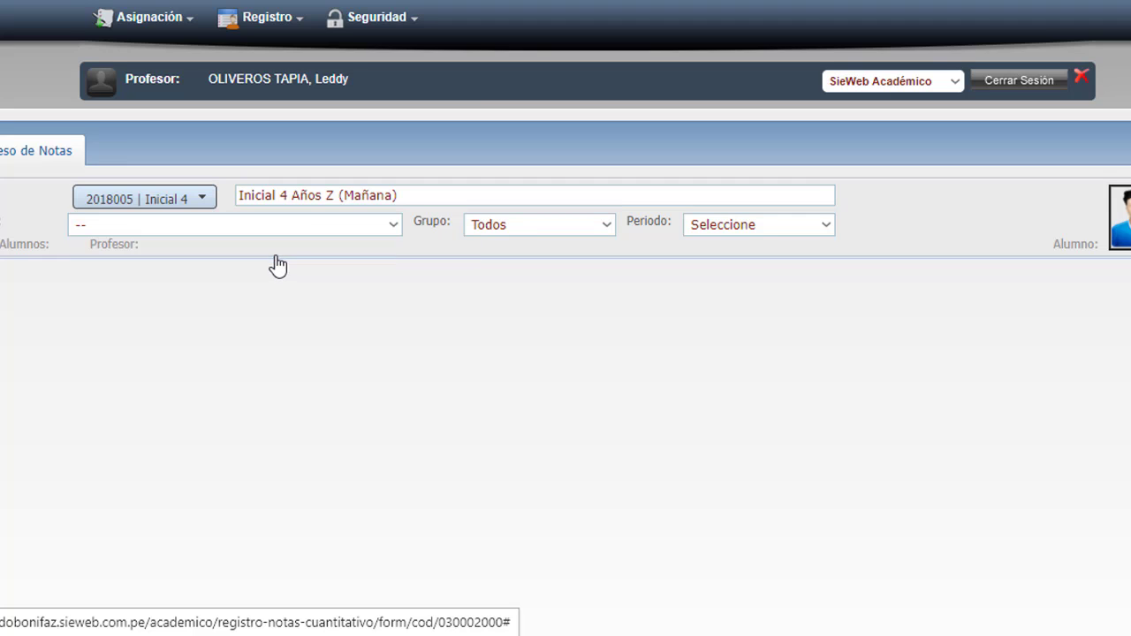
pyautogui.click(397, 235)
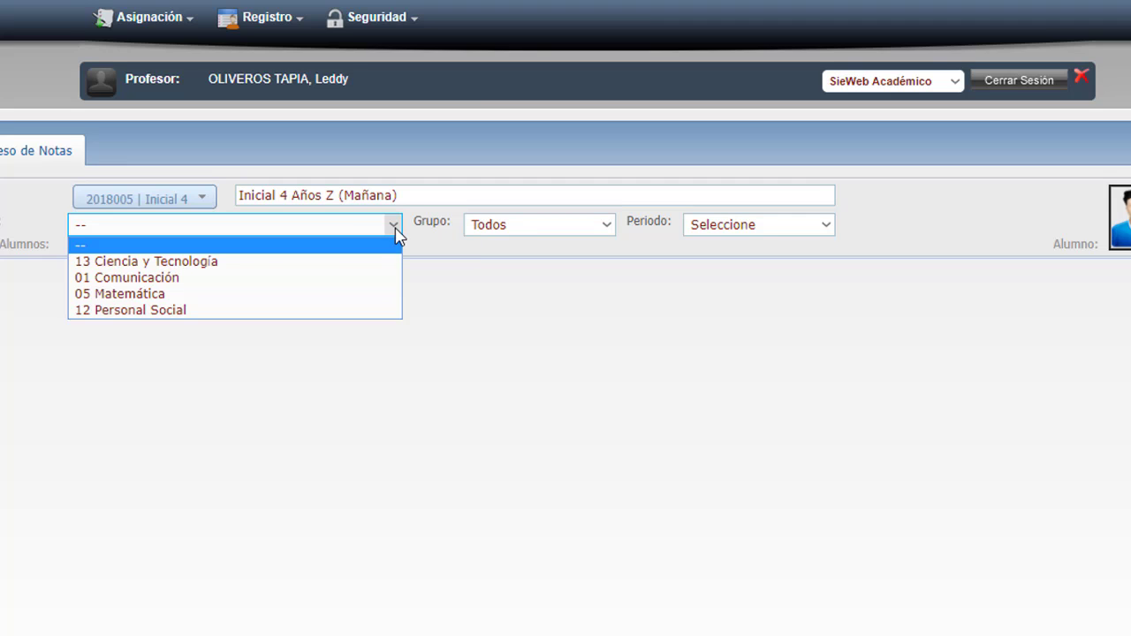
pyautogui.click(175, 282)
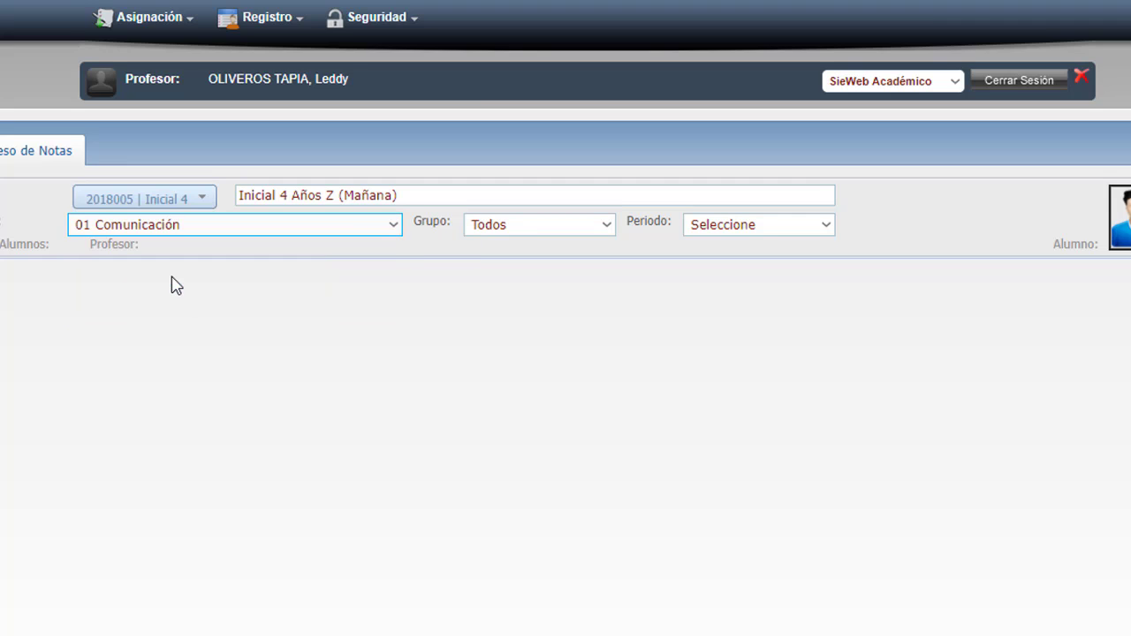
pyautogui.click(727, 230)
pyautogui.click(722, 262)
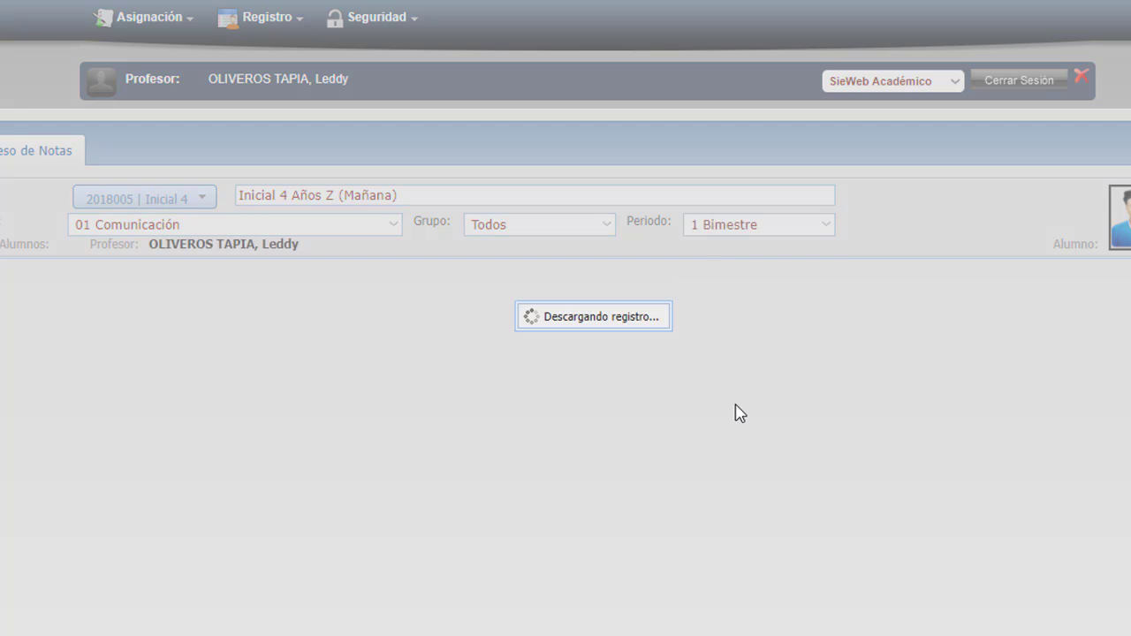
pyautogui.scroll(-2, 739, 414)
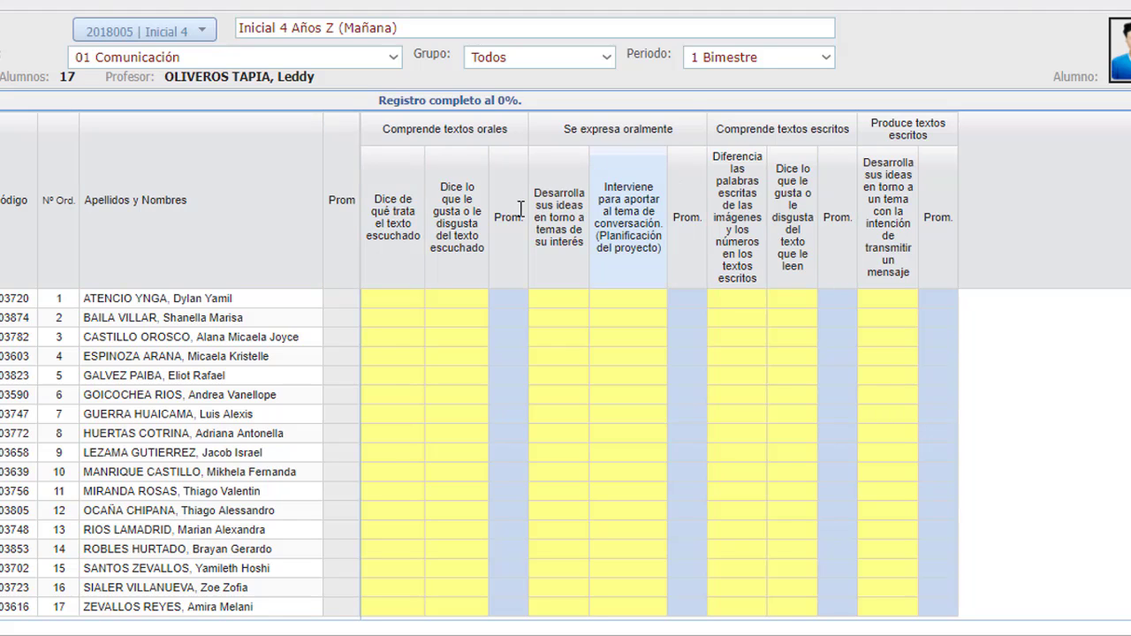
pyautogui.scroll(2, 489, 230)
pyautogui.scroll(-1, 586, 397)
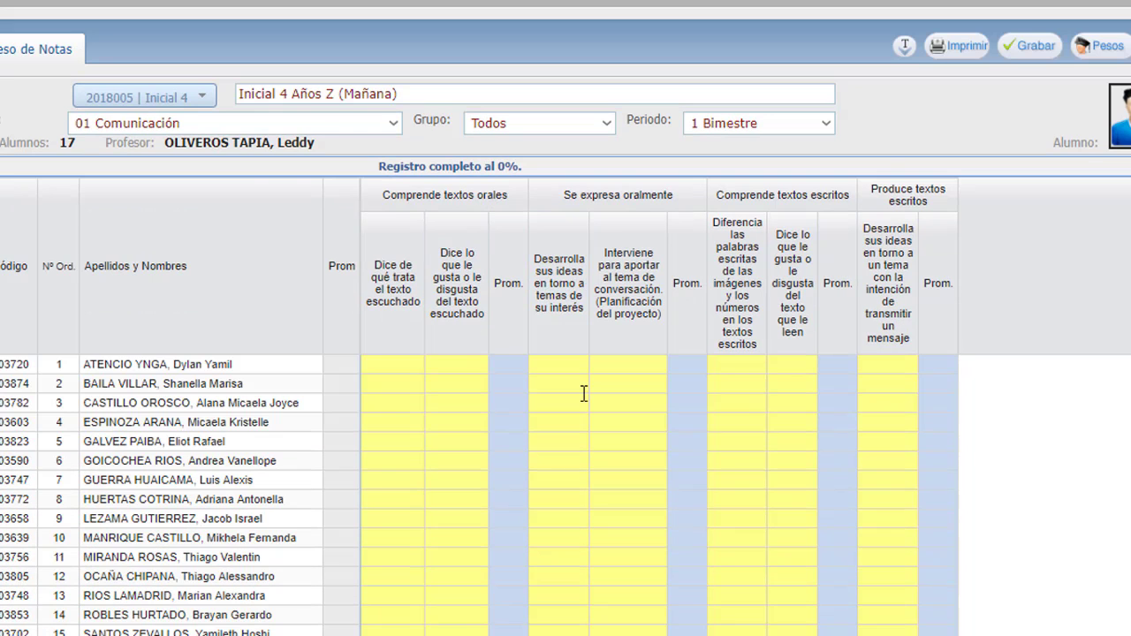
pyautogui.scroll(1, 583, 399)
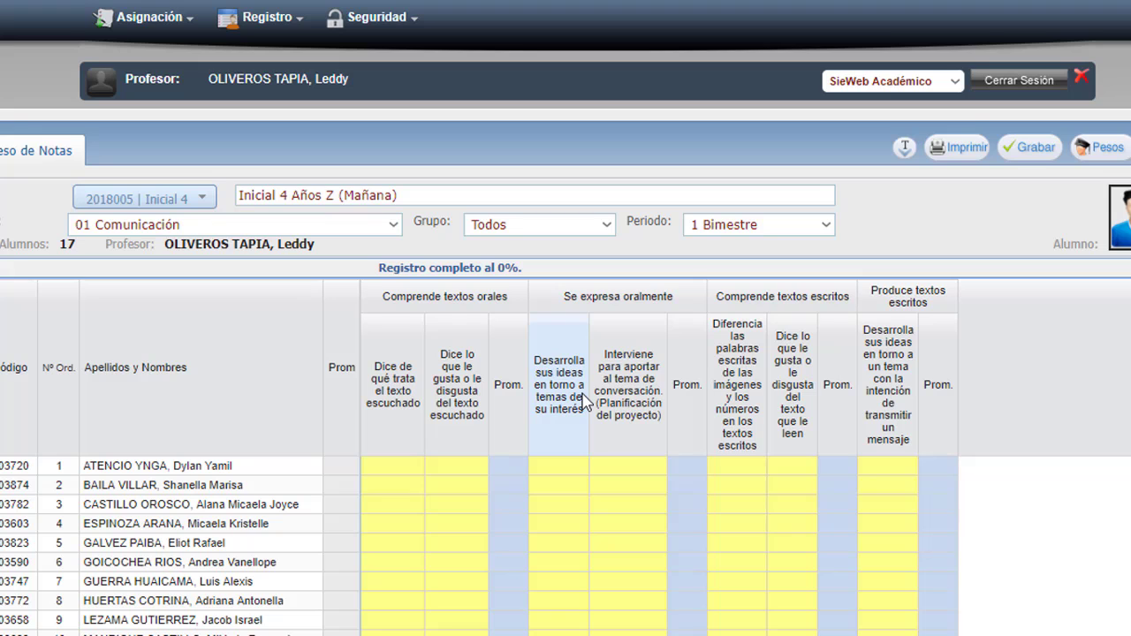